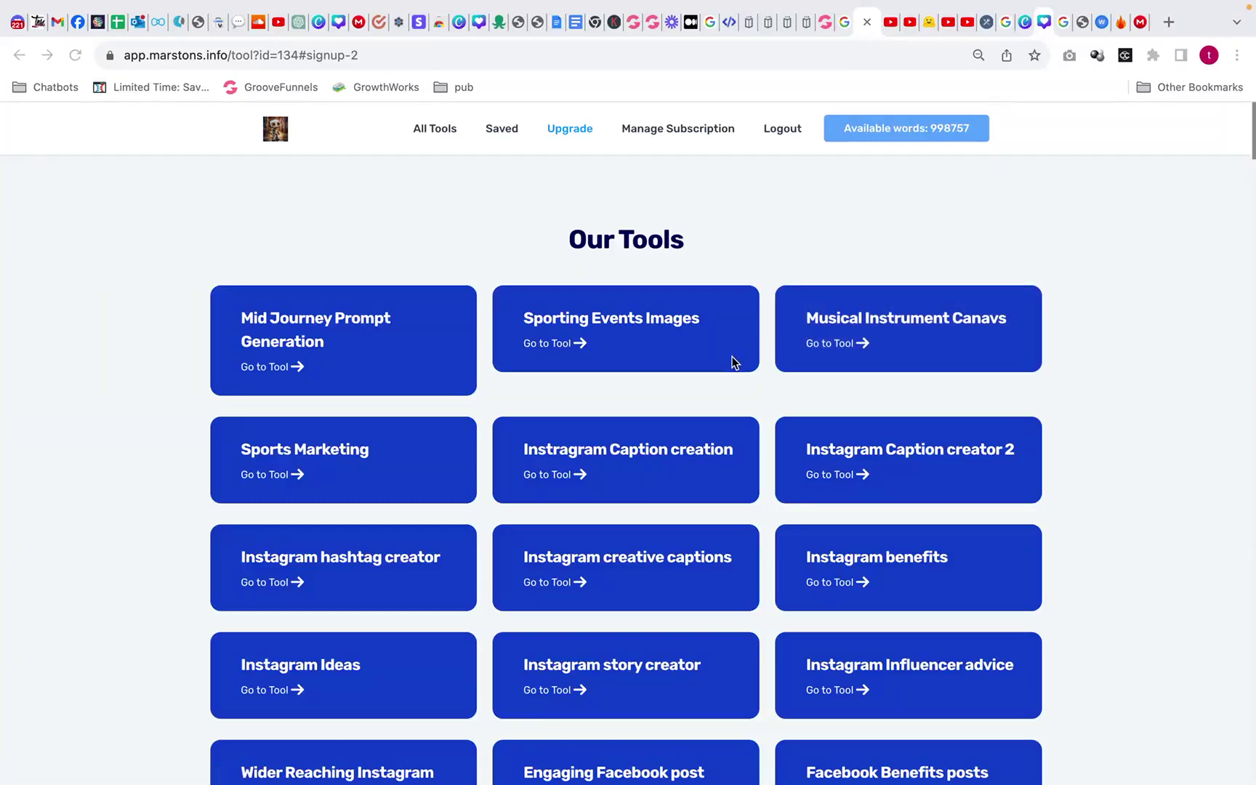
Scroll down the tools list and open the Avatar landing page (Russell Brunson) tool.
scroll(732, 356, down, 9)
scroll(732, 356, down, 10)
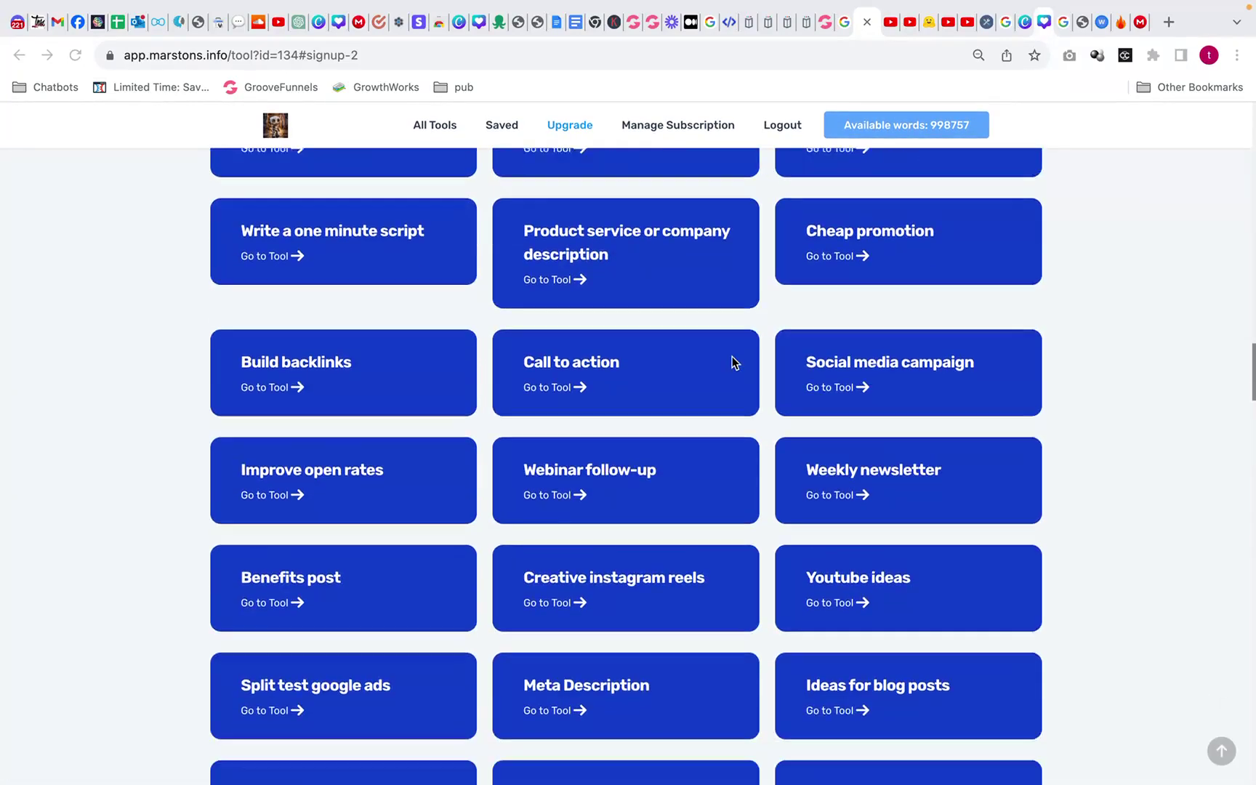
scroll(732, 356, down, 7)
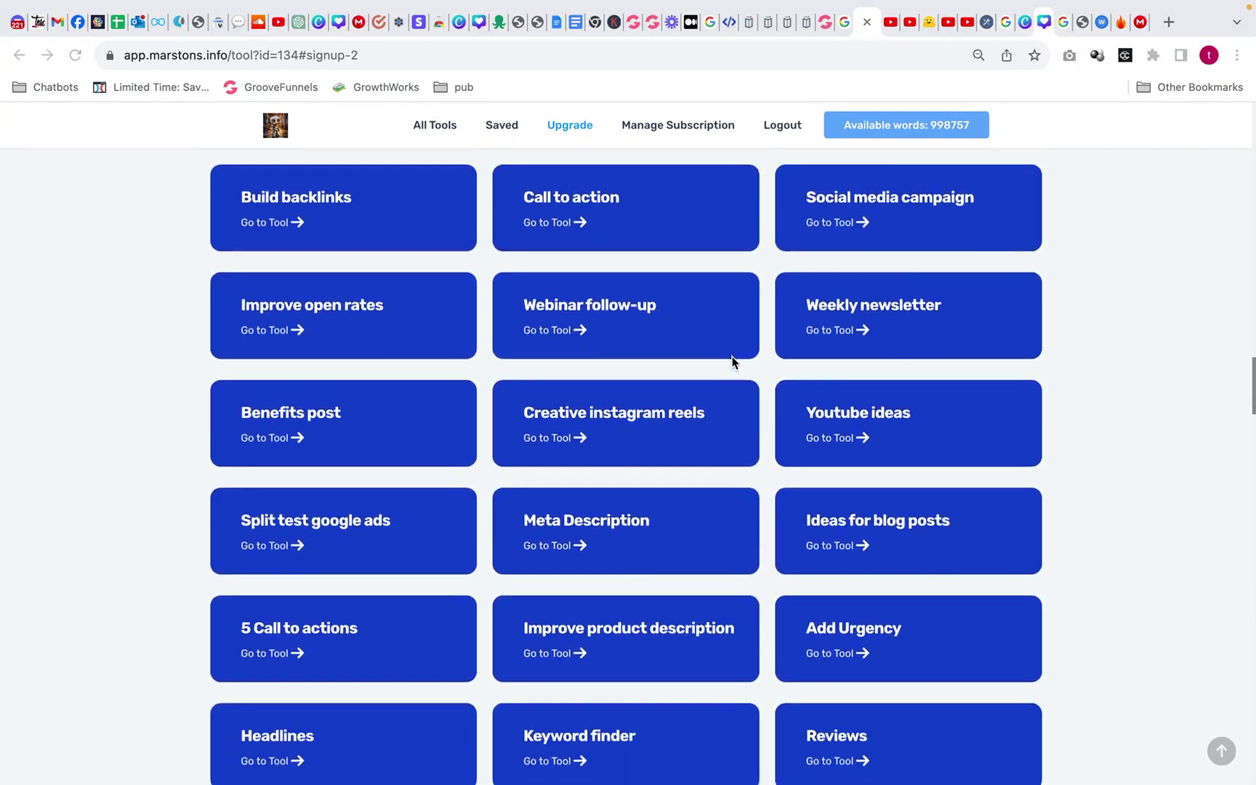
scroll(732, 357, down, 7)
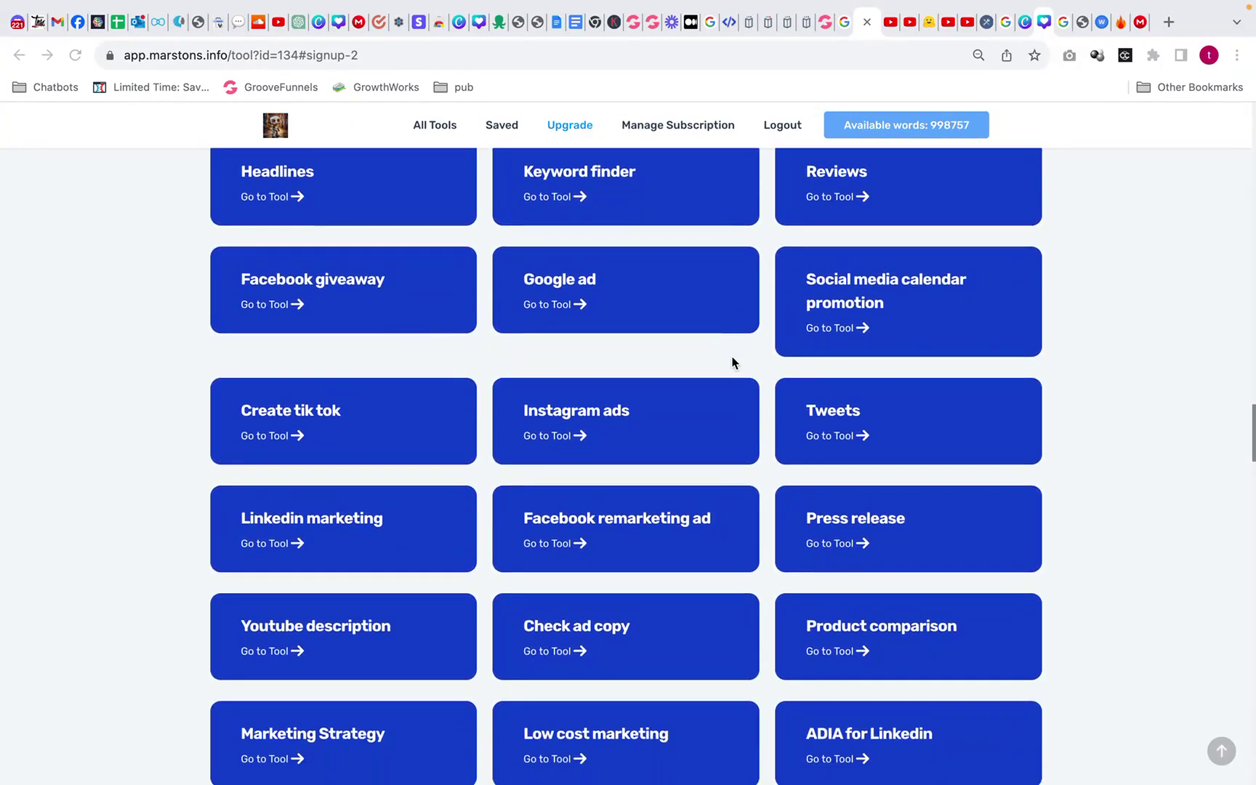
scroll(732, 356, down, 6)
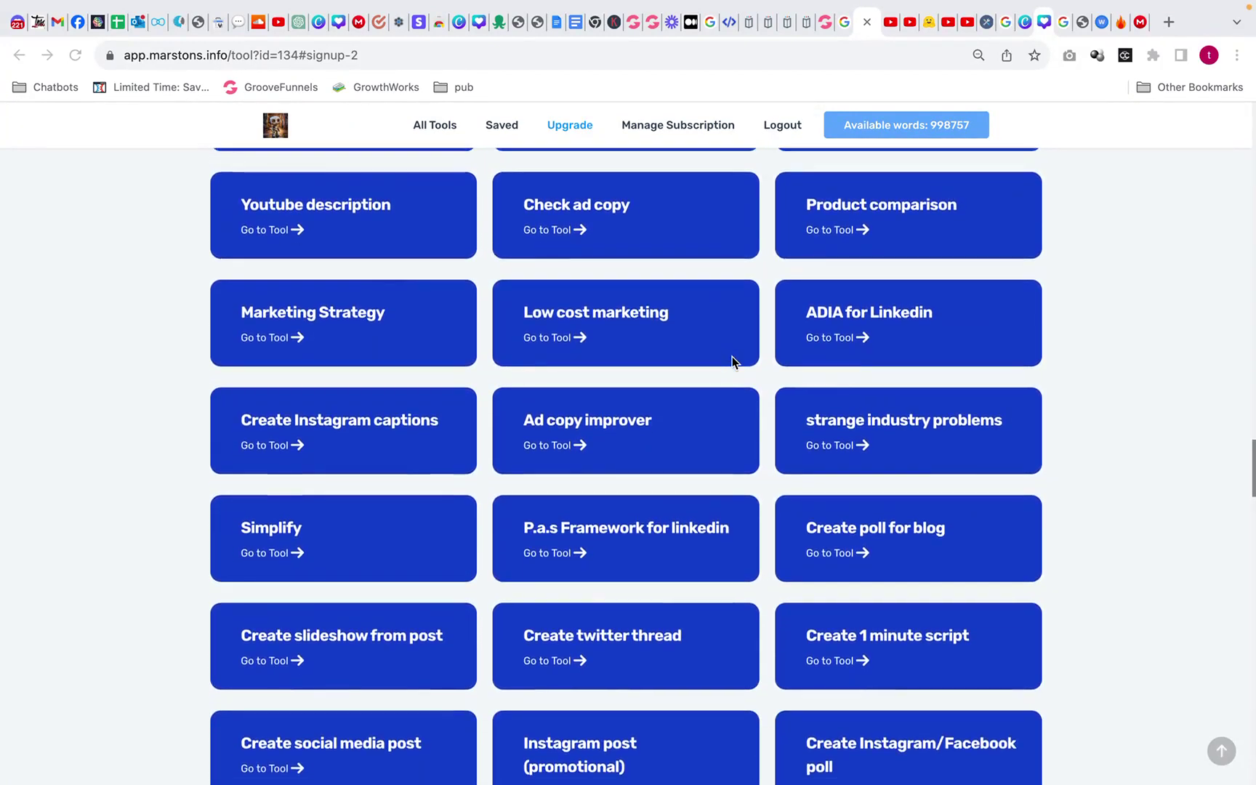
scroll(732, 356, down, 4)
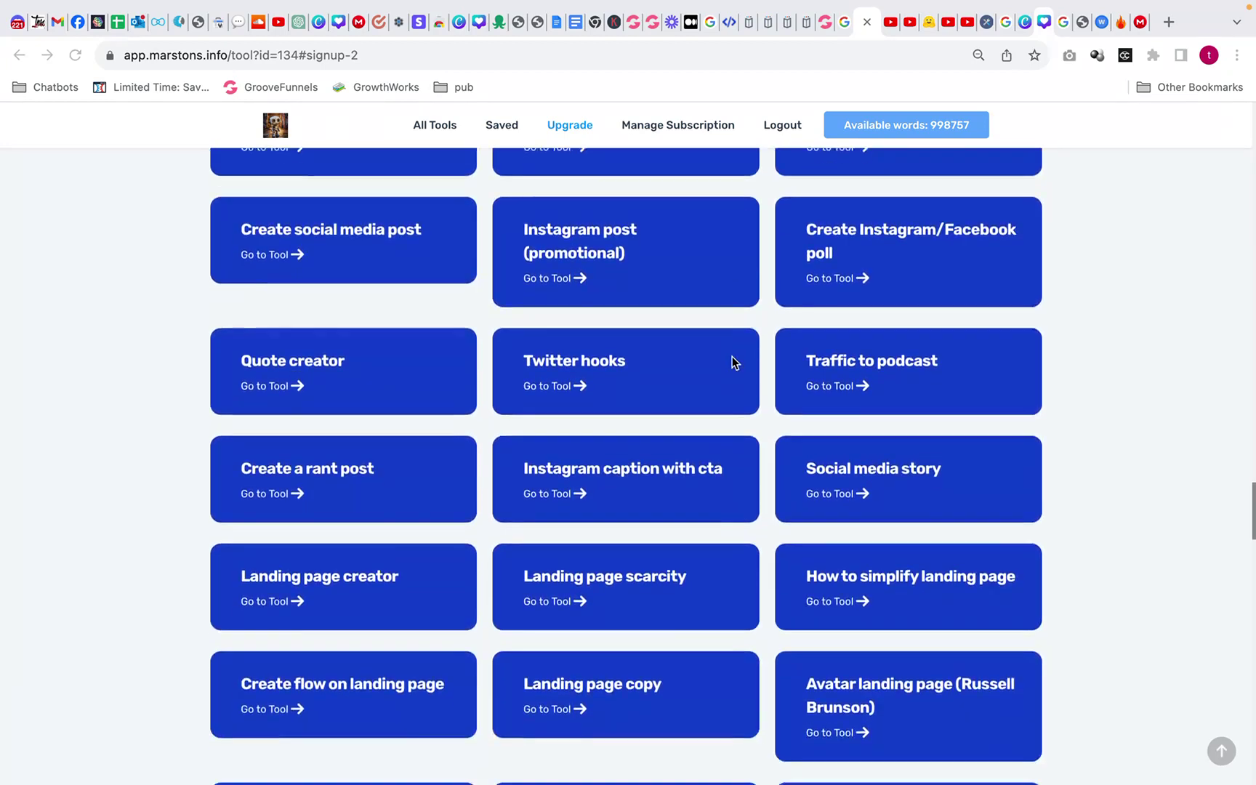
scroll(732, 356, down, 3)
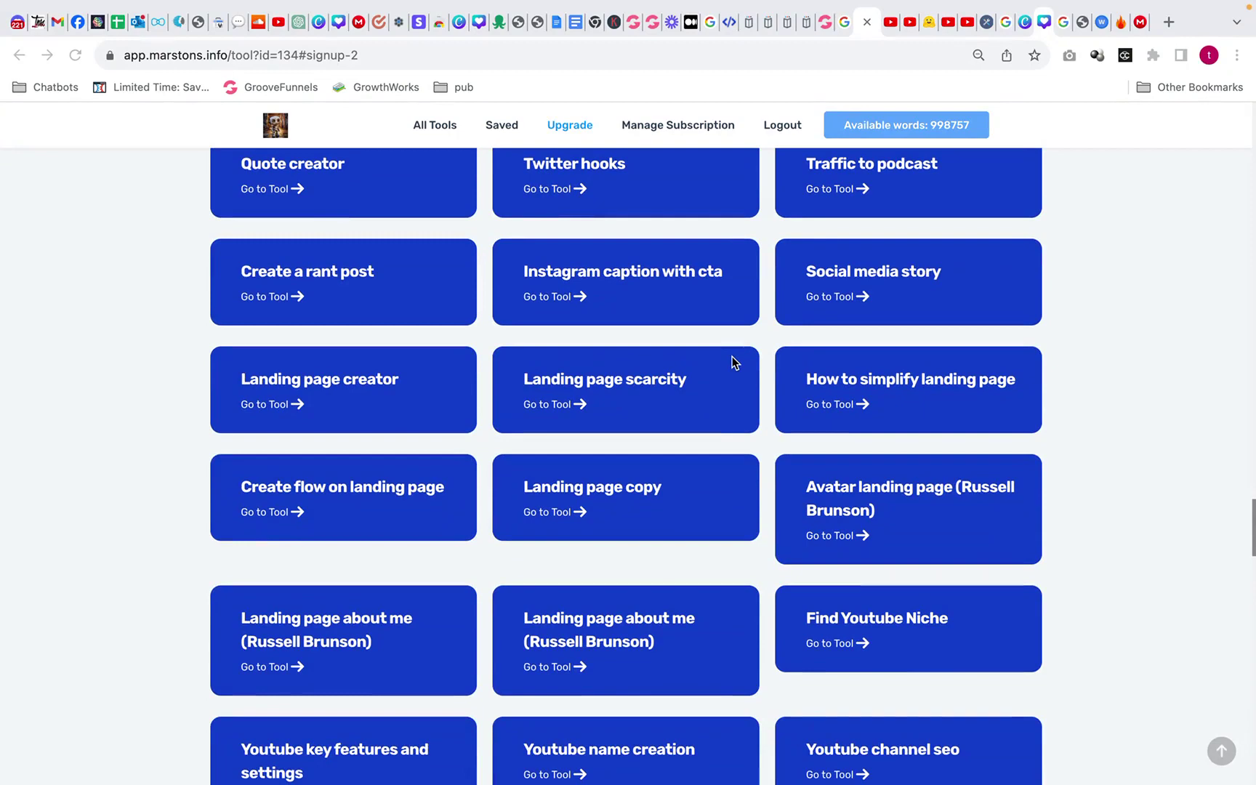
click(846, 540)
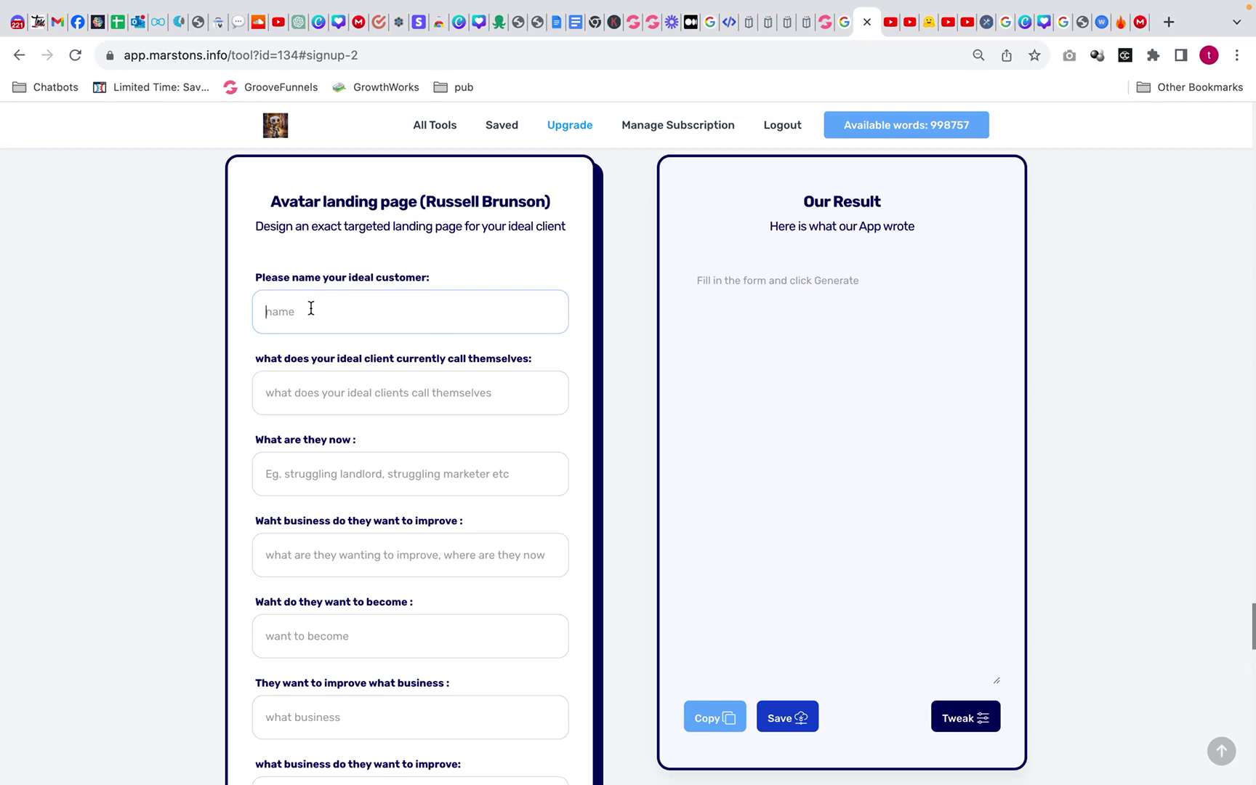
Enter the customer's name and the self-description 'A struggling bar owner'.
text(John)
click(329, 390)
text(A stru)
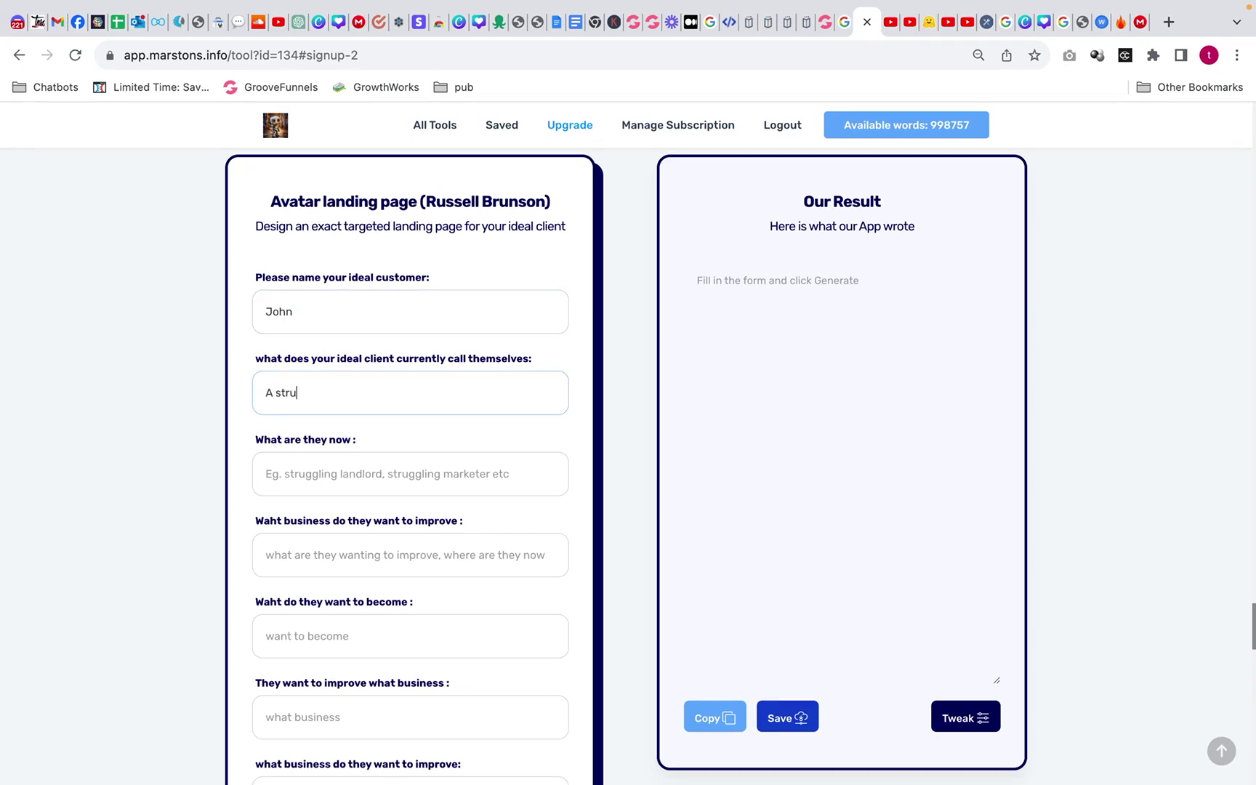
text(ggling)
text(bar or restaurant owner)
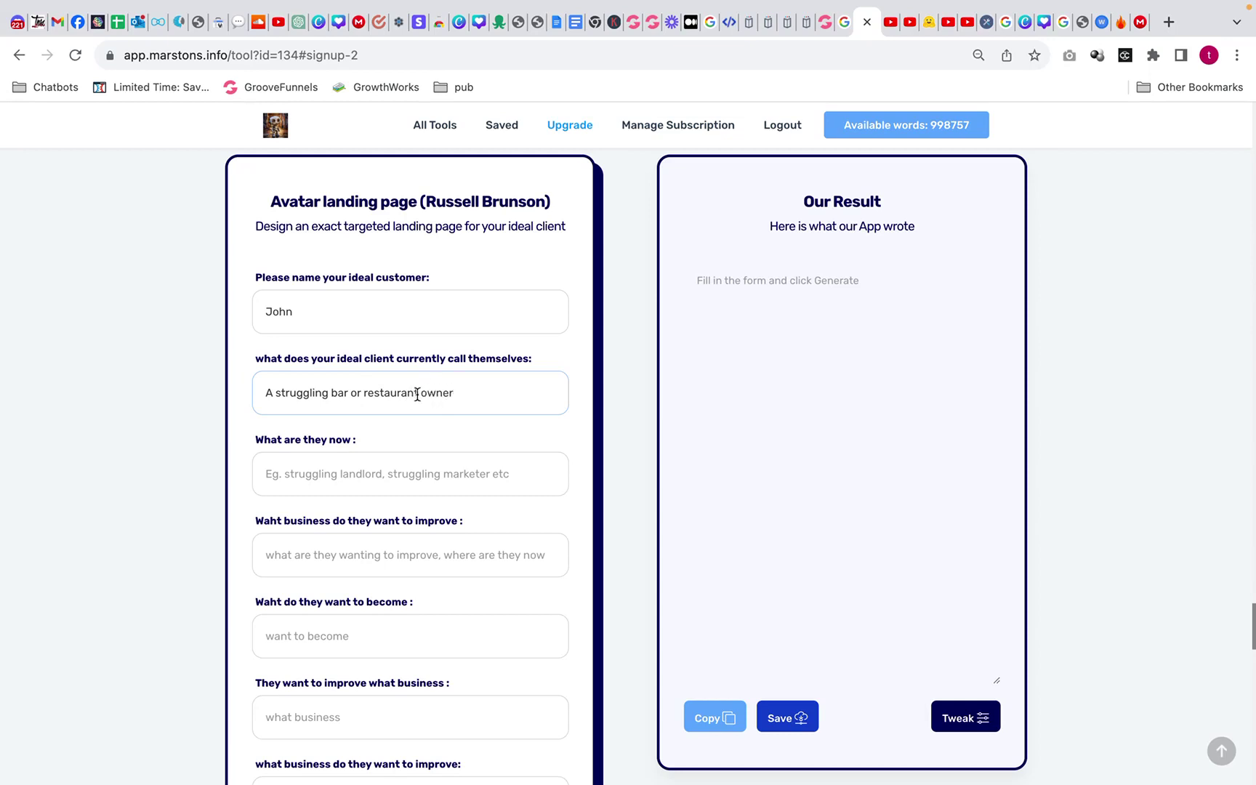
click(416, 394)
key(BackSpace)
key(BackSpace)
key(BackSpace)
key(BackSpace)
key(BackSpace)
key(BackSpace)
key(BackSpace)
key(BackSpace)
key(BackSpace)
key(BackSpace)
key(BackSpace)
key(BackSpace)
key(BackSpace)
key(BackSpace)
Describe them as 'Struggling to make ends meet', wanting better bar takings and bar-management success.
click(326, 477)
text(Stru)
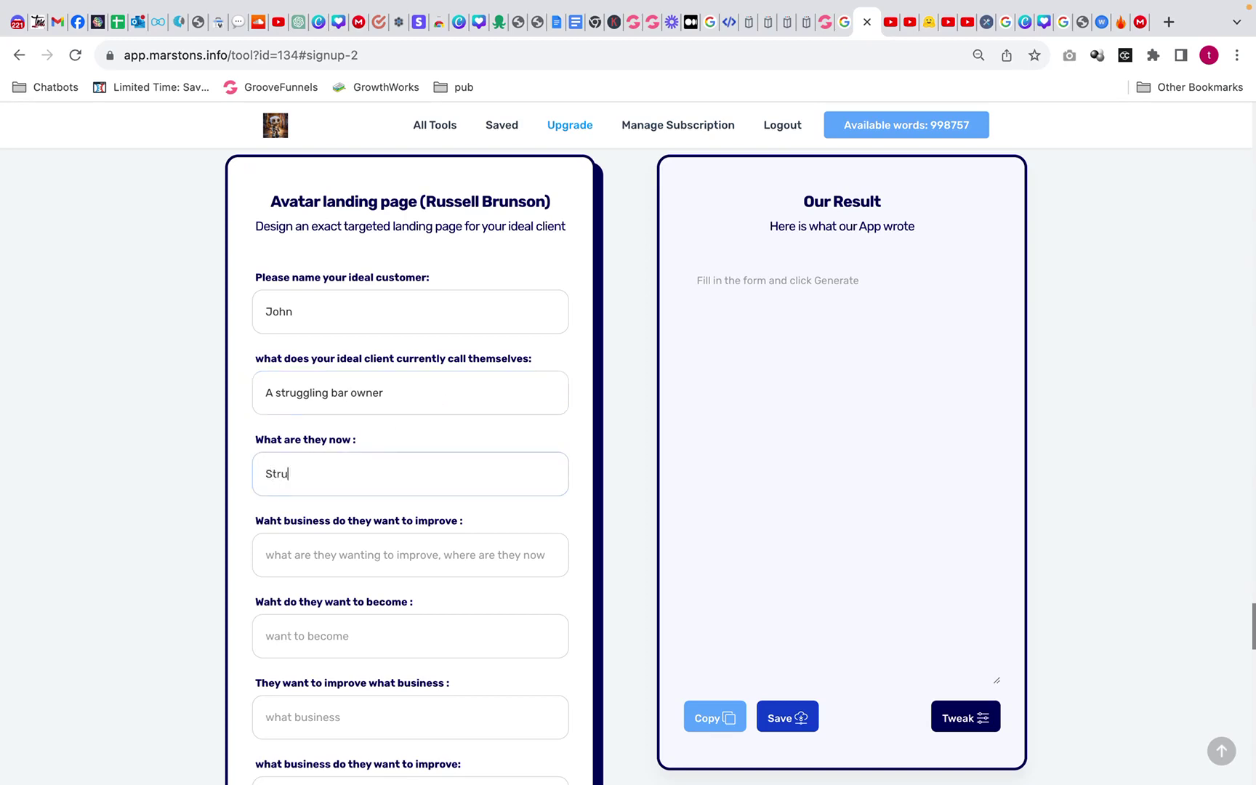
text(ggling to make ends meet)
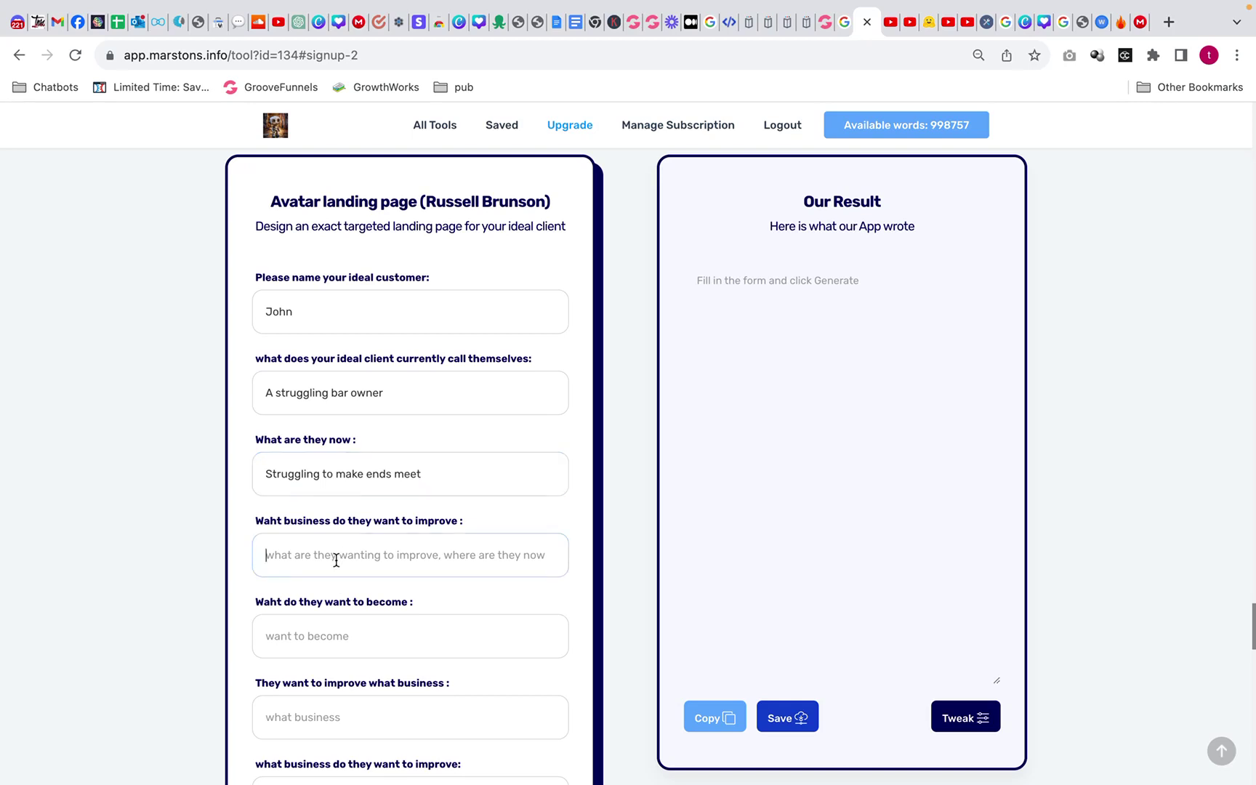
text(They )
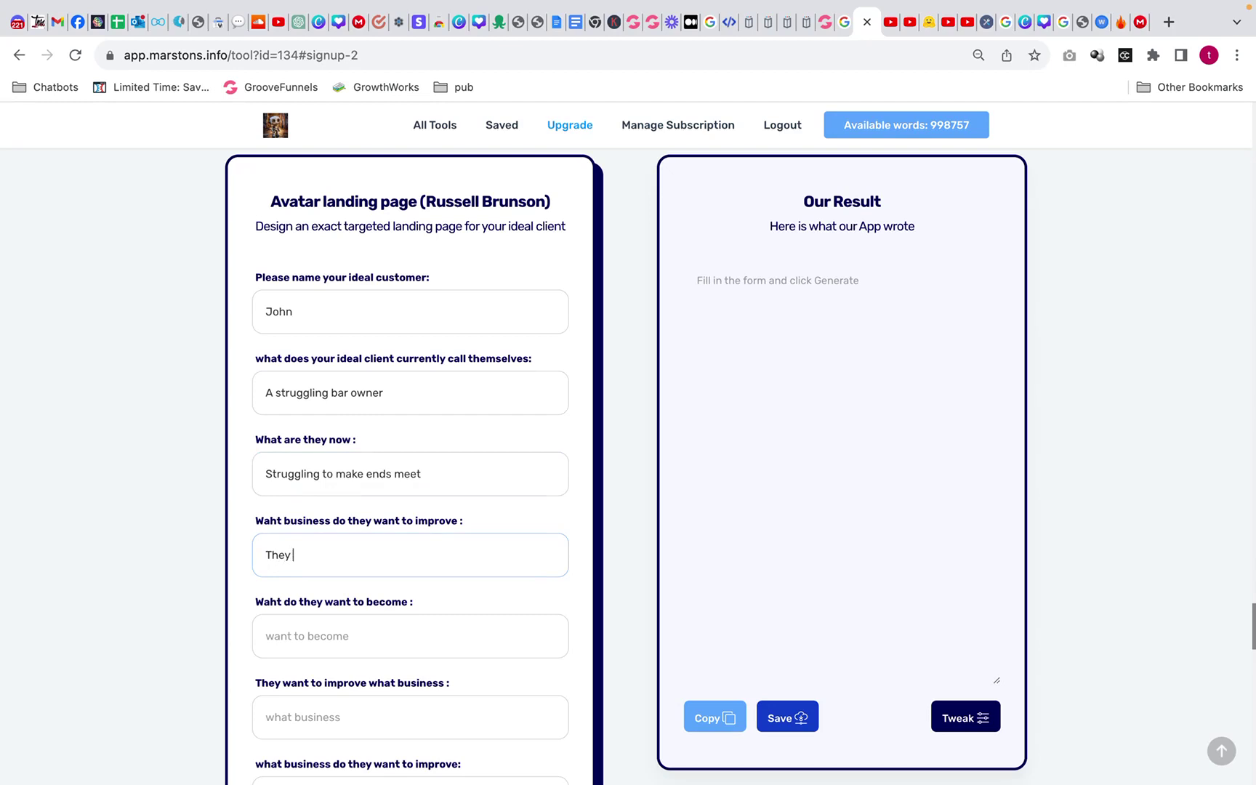
text(want to improve their bar takings)
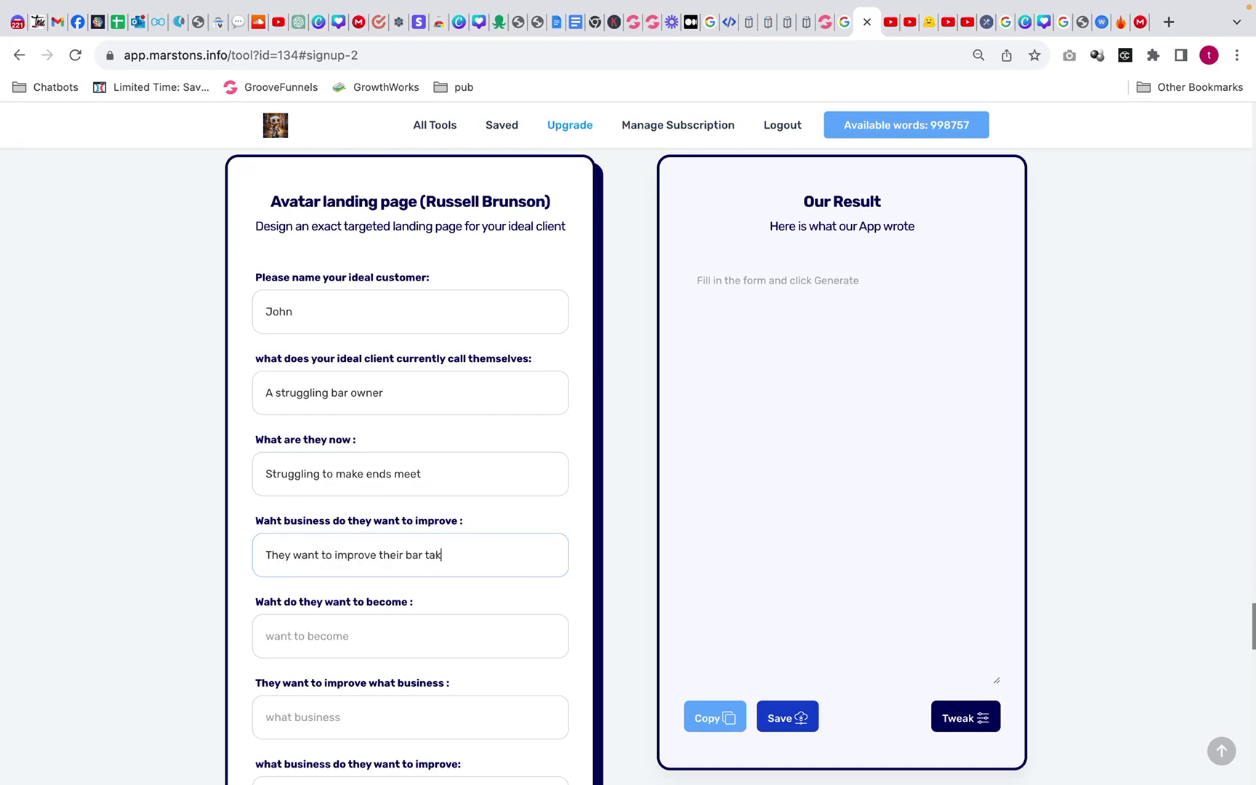
click(378, 636)
text(Successful in the bar manag)
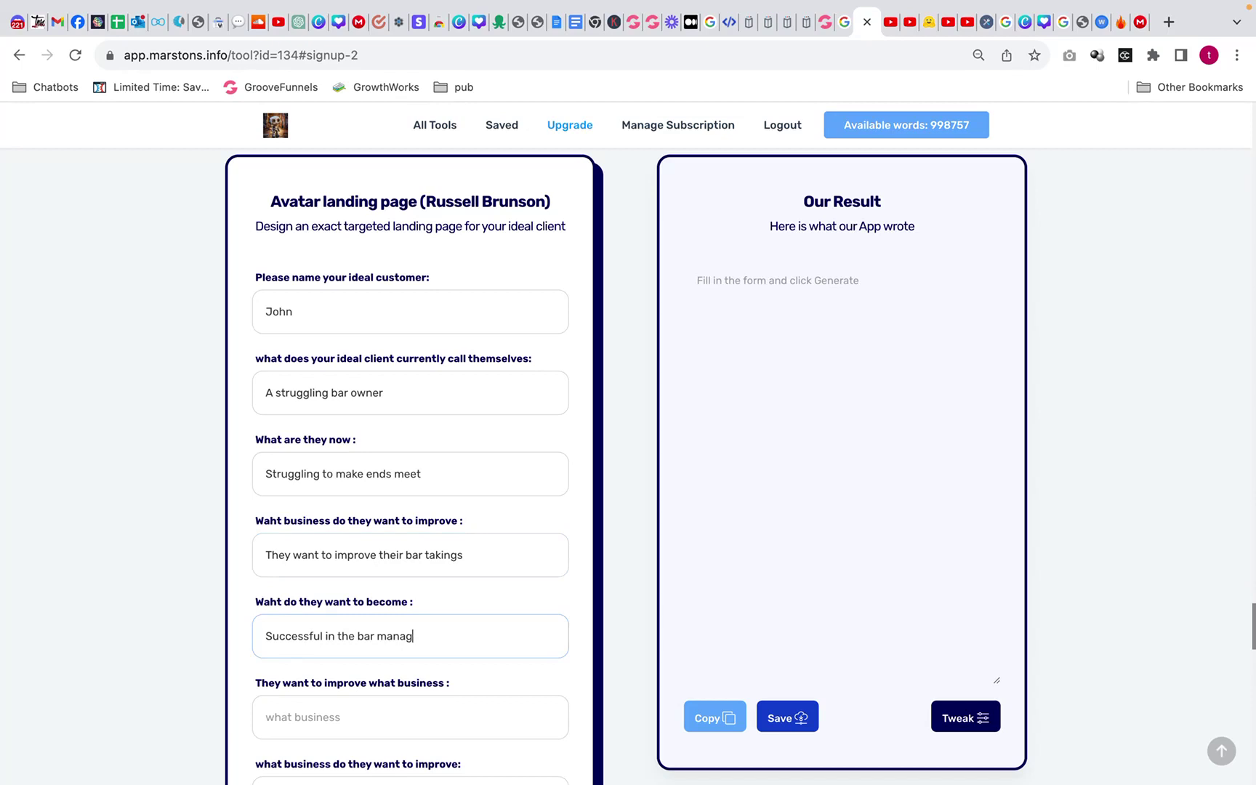
text(ement business)
click(348, 722)
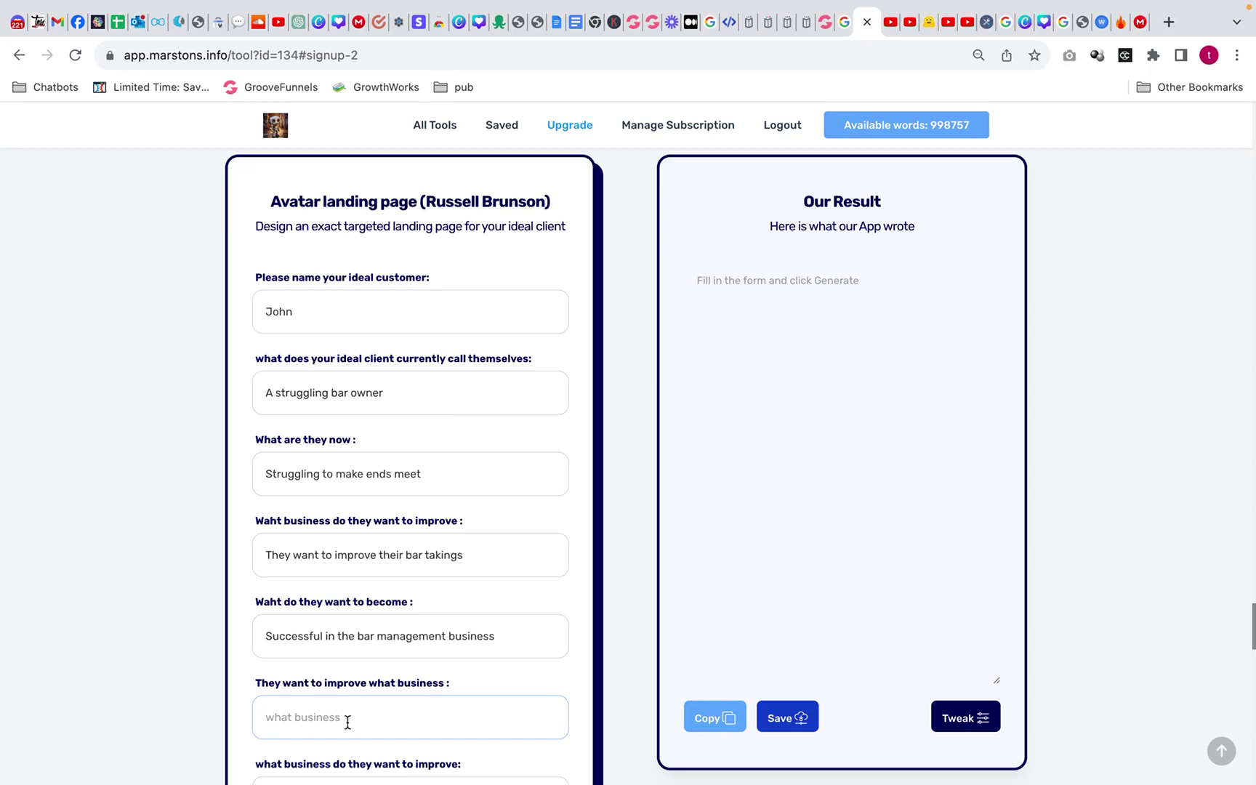
Fill the business fields: 'improve both wet and dry sales' and 'marketing their bar for success'.
scroll(348, 720, down, 4)
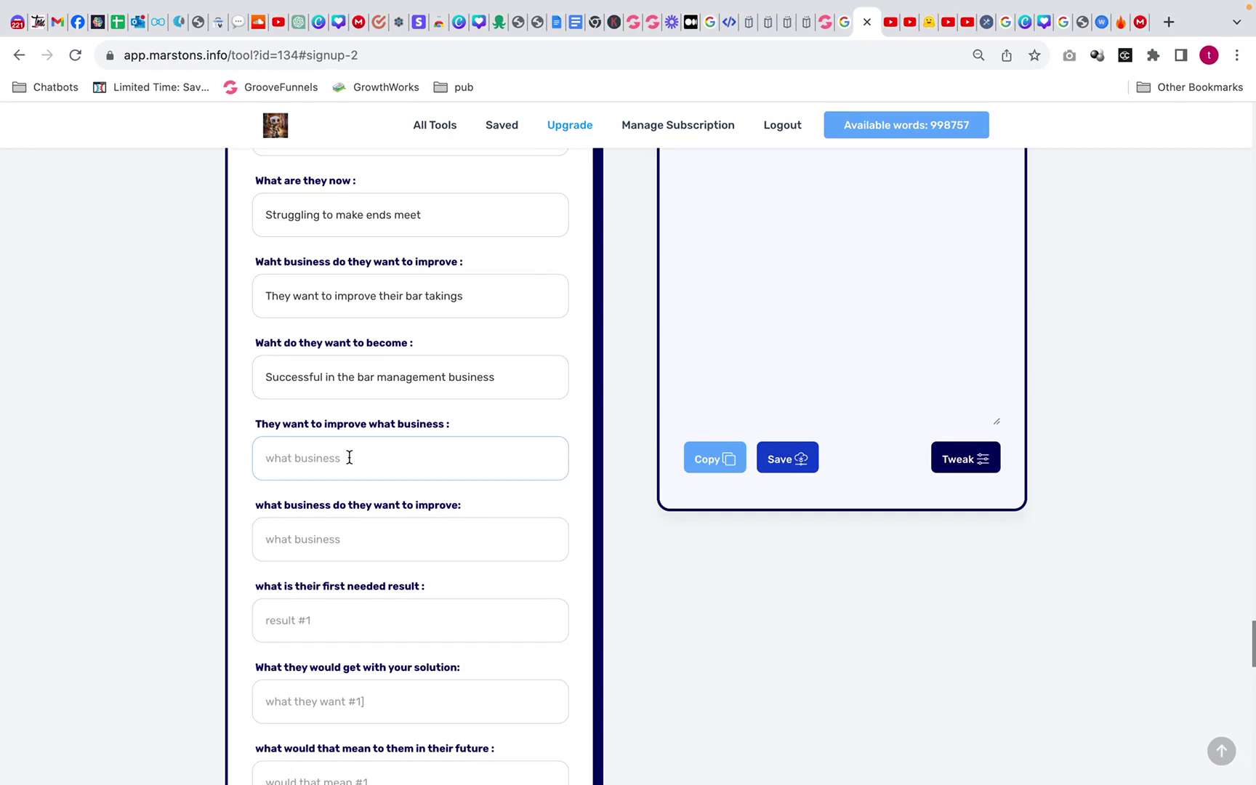
text(they want to improve both wet and dry s)
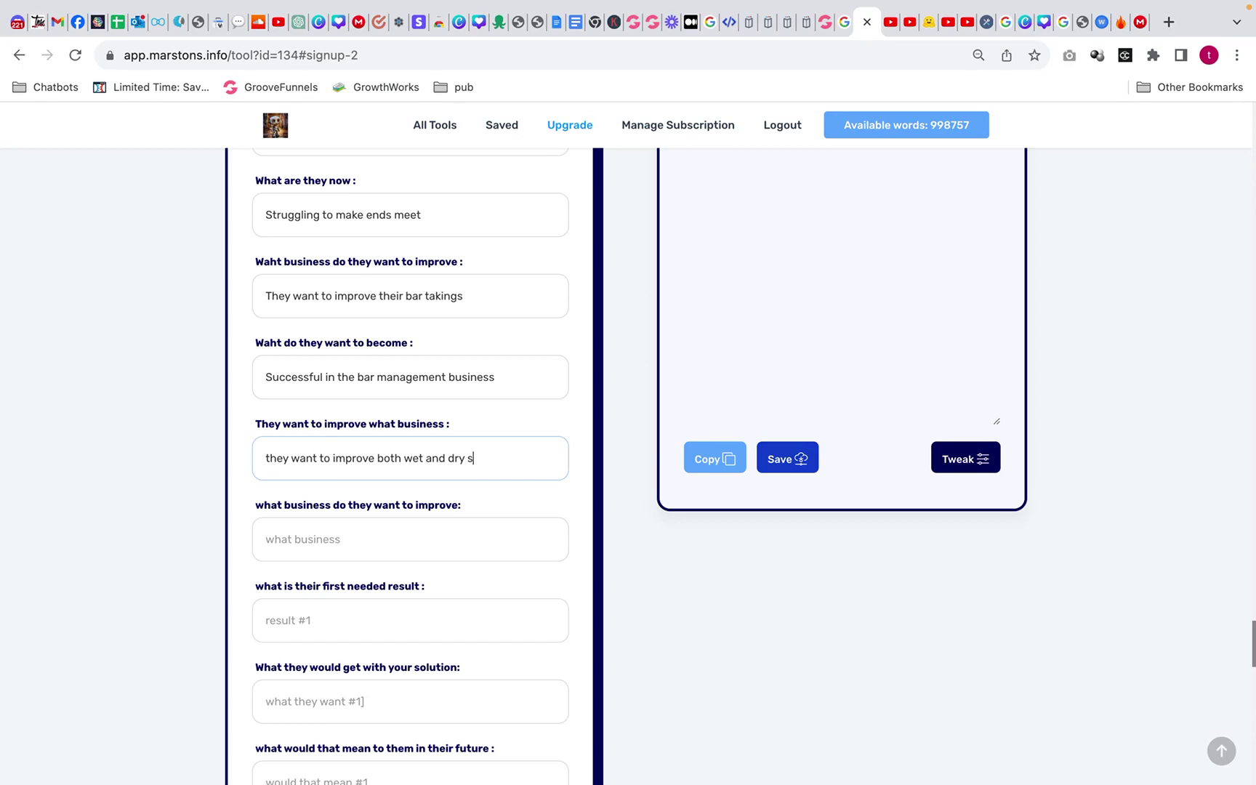
text(ales)
click(376, 544)
text(b)
key(BackSpace)
text(bar)
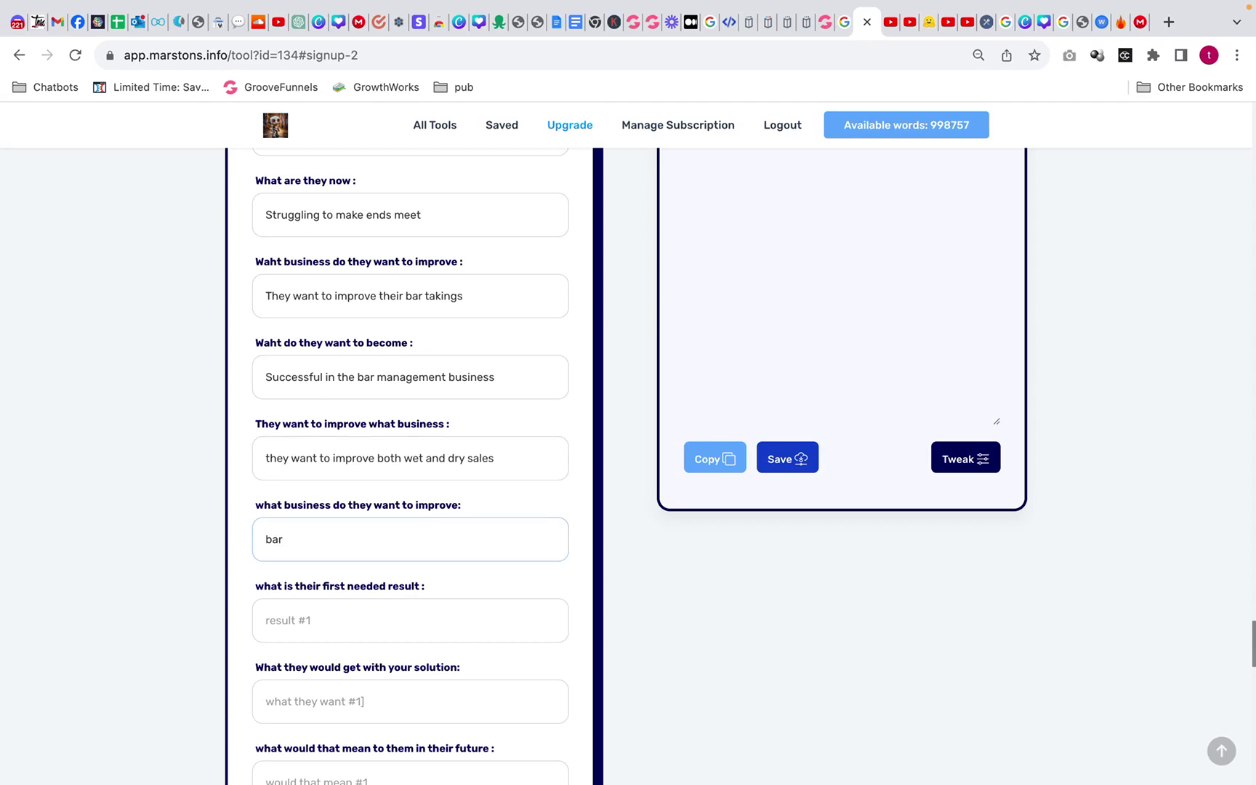
key(BackSpace)
key(BackSpace)
key(BackSpace)
text(marketing theor)
key(BackSpace)
key(BackSpace)
text(ir bar for success)
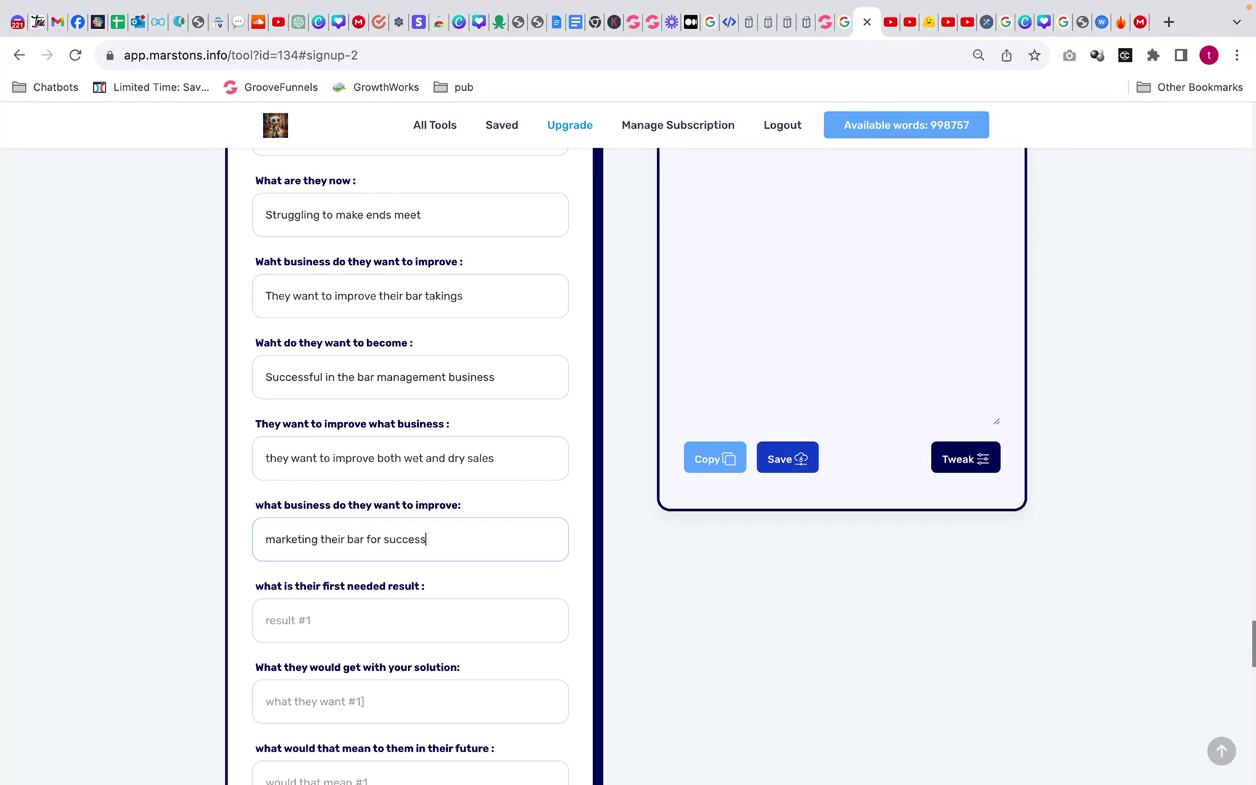
Enter result 'To improve takings rapidly' and solution 'Use ai to provide answers to their problems'.
click(357, 620)
text(To improv)
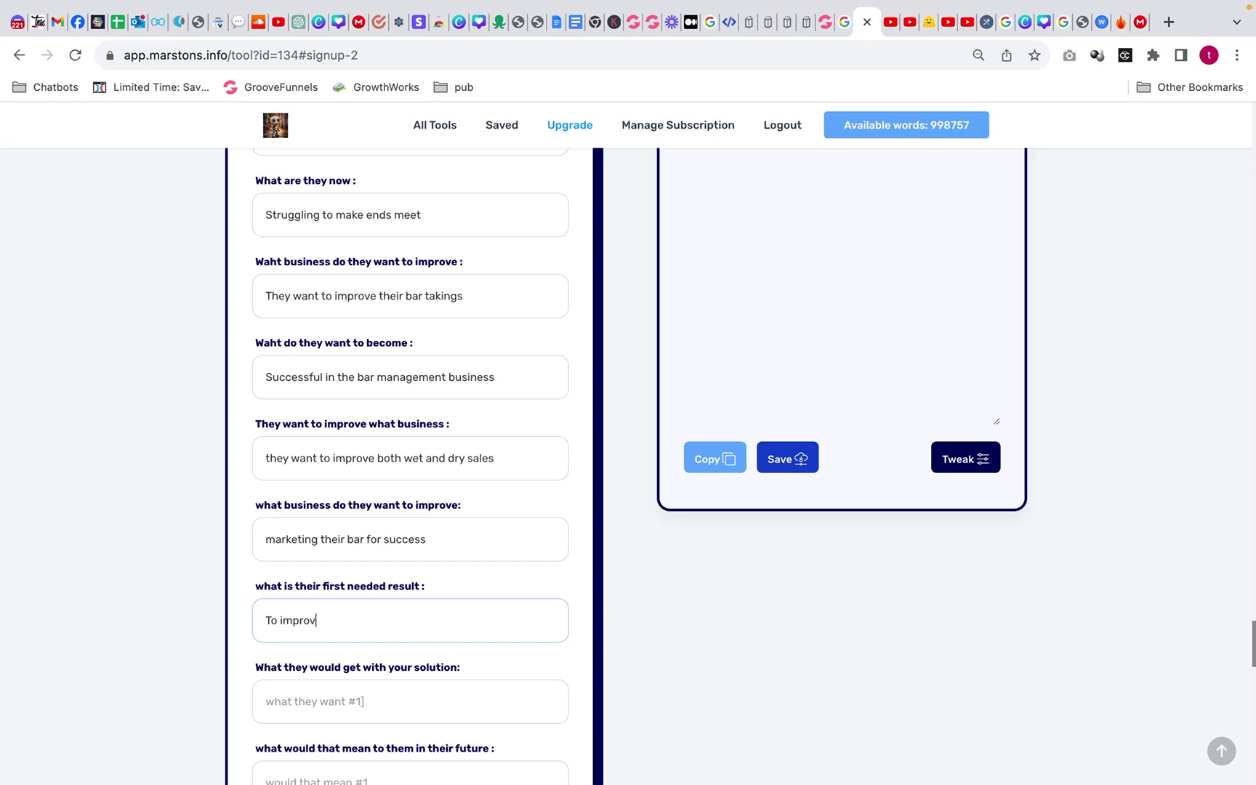
text(e takings rapidly)
click(375, 695)
text(Use )
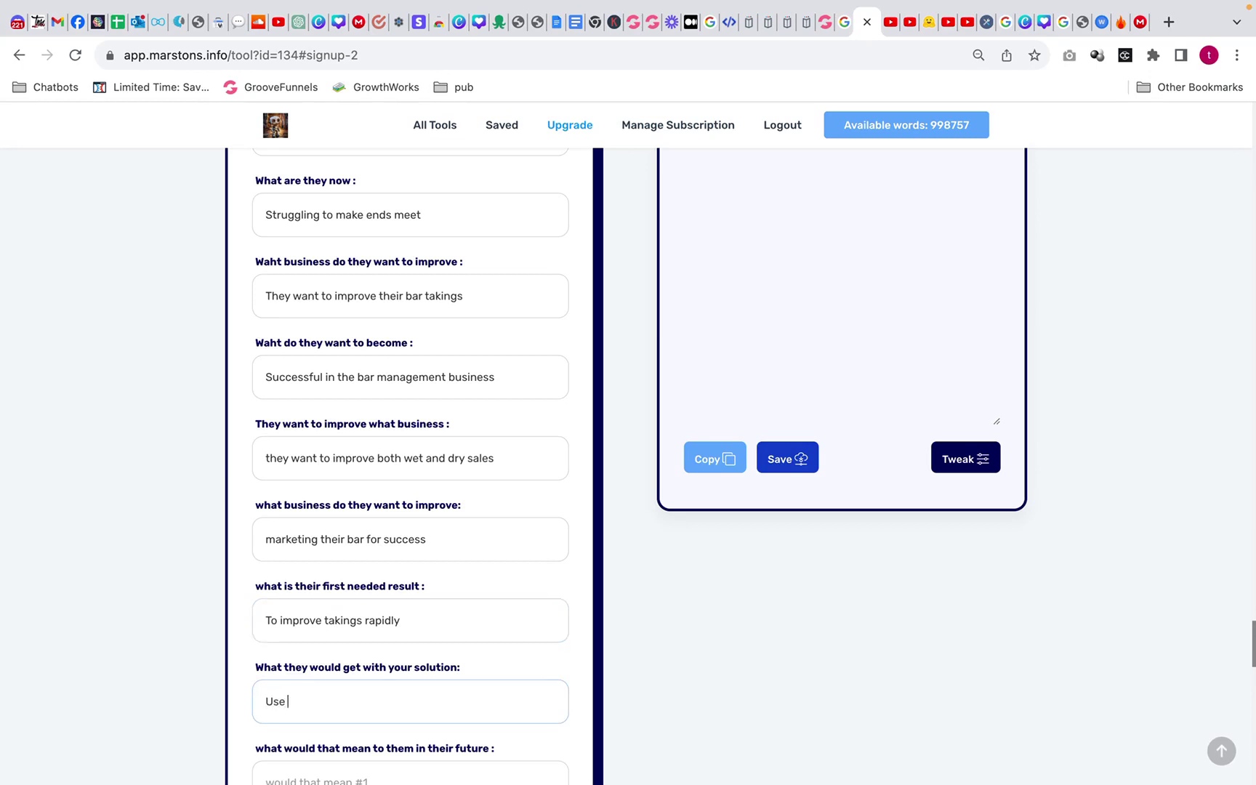
text(ai to provide answers to their problems)
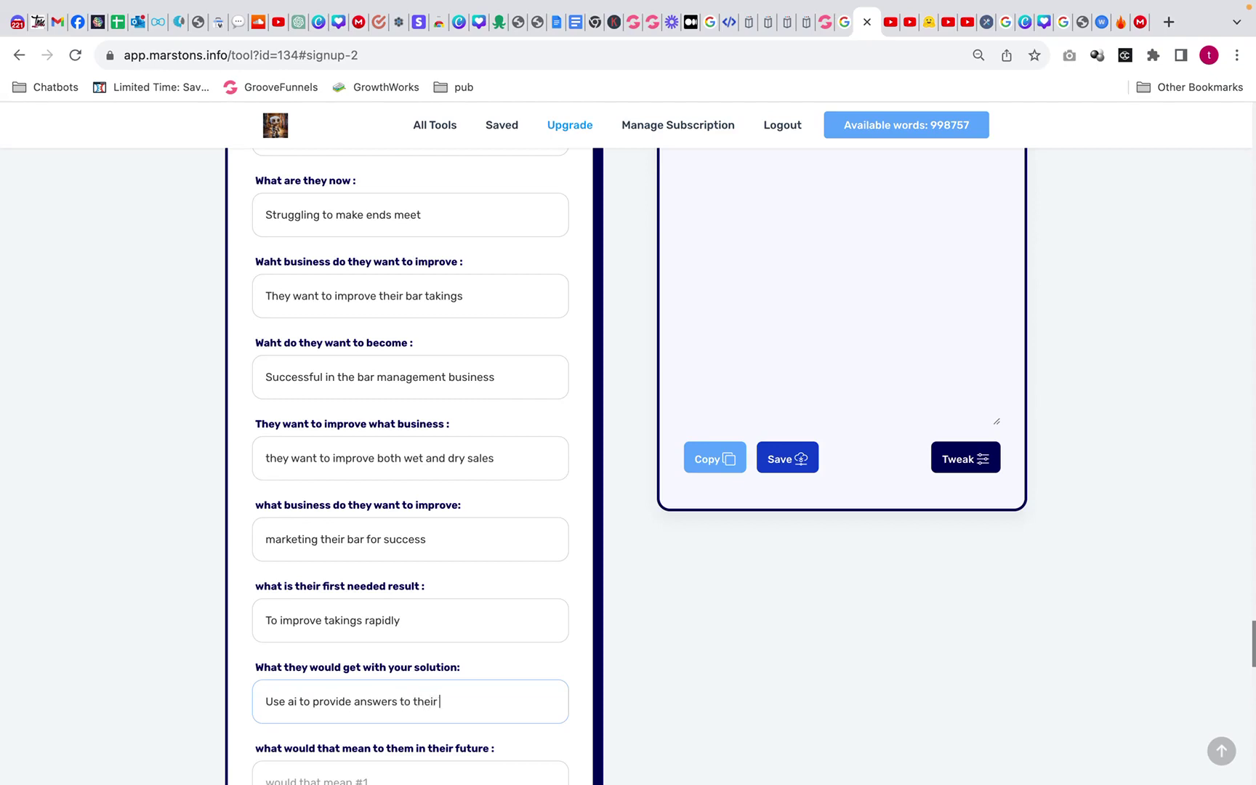
List future meanings: 'More free time', 'More money', 'less time and money wasted on marketing'.
scroll(356, 704, down, 5)
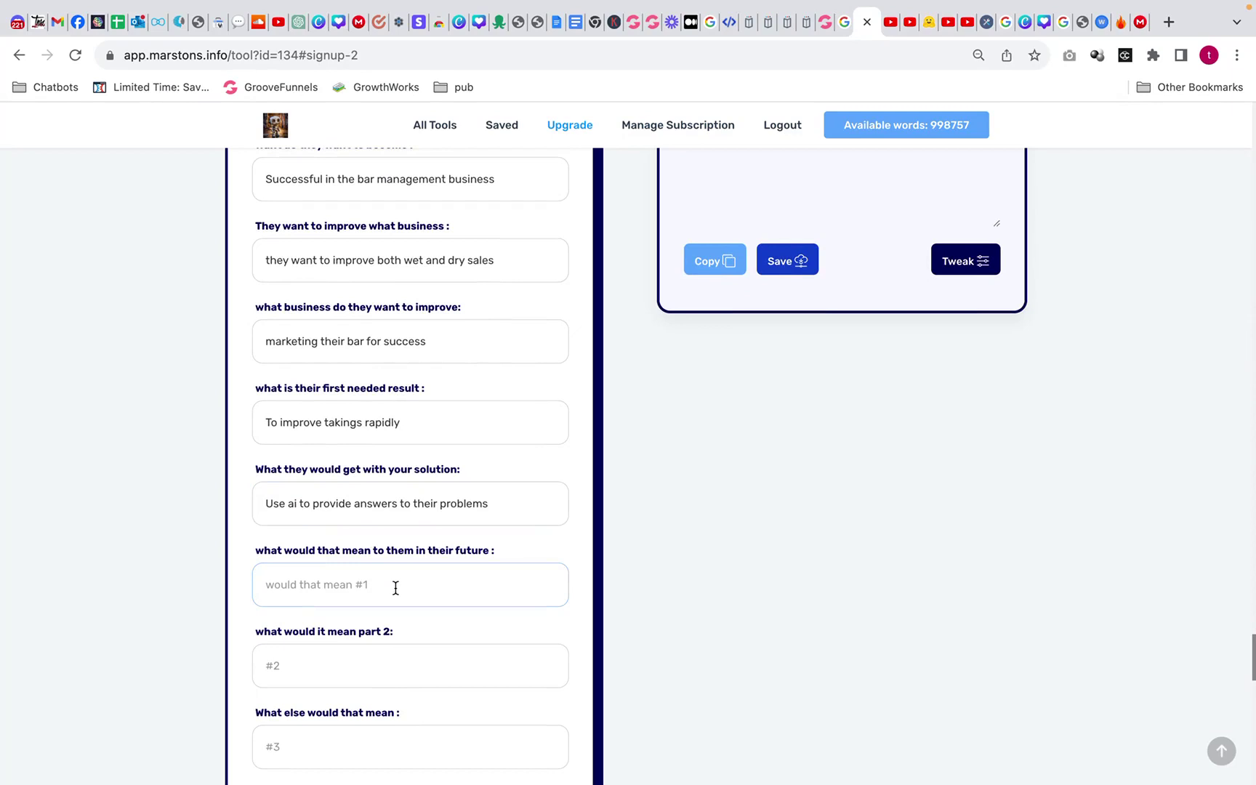
text(More free time)
click(346, 664)
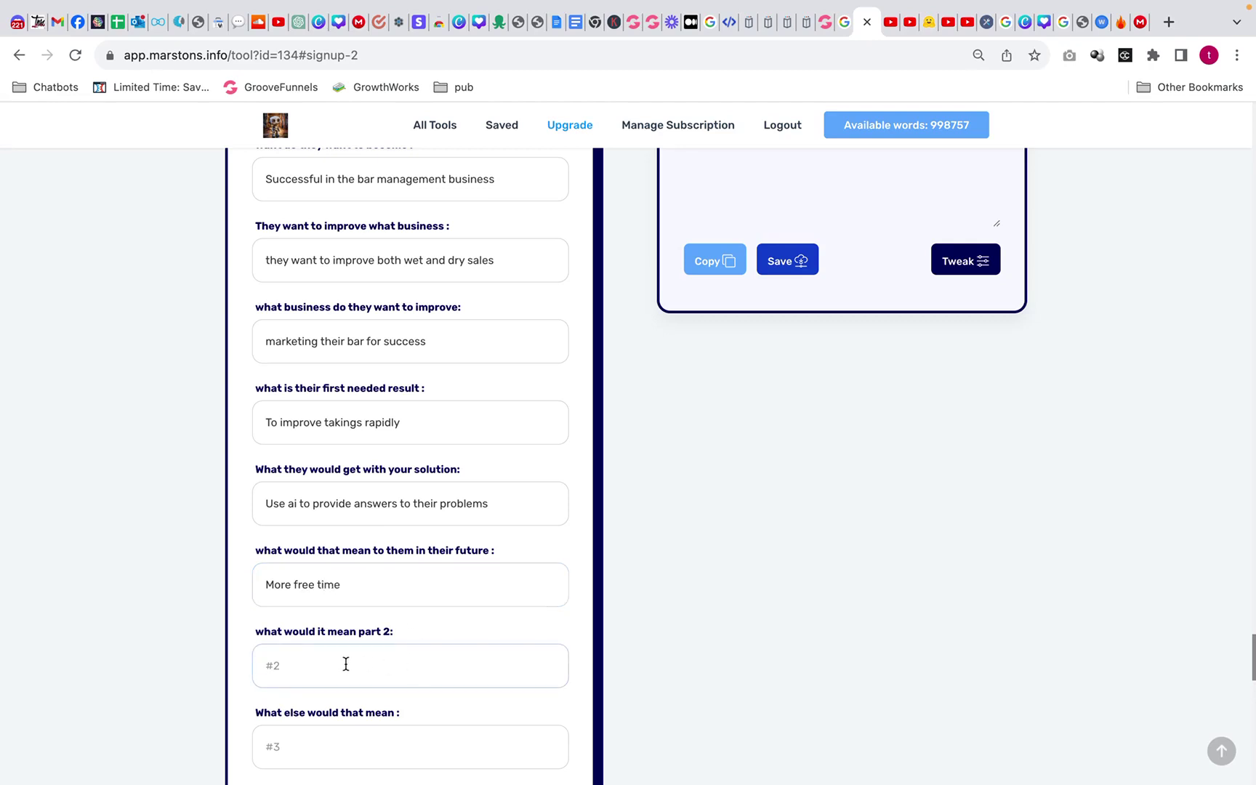
text(More money)
scroll(373, 710, down, 3)
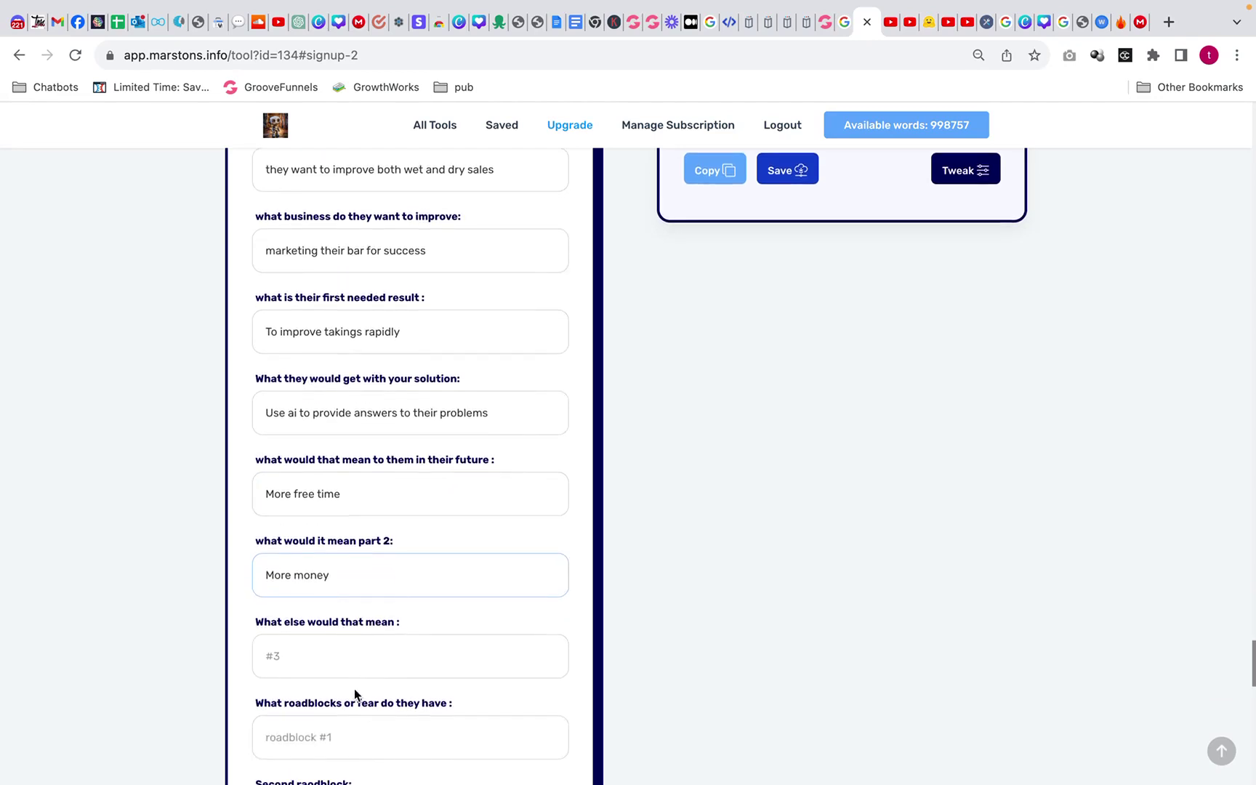
click(289, 656)
text(less time and mon)
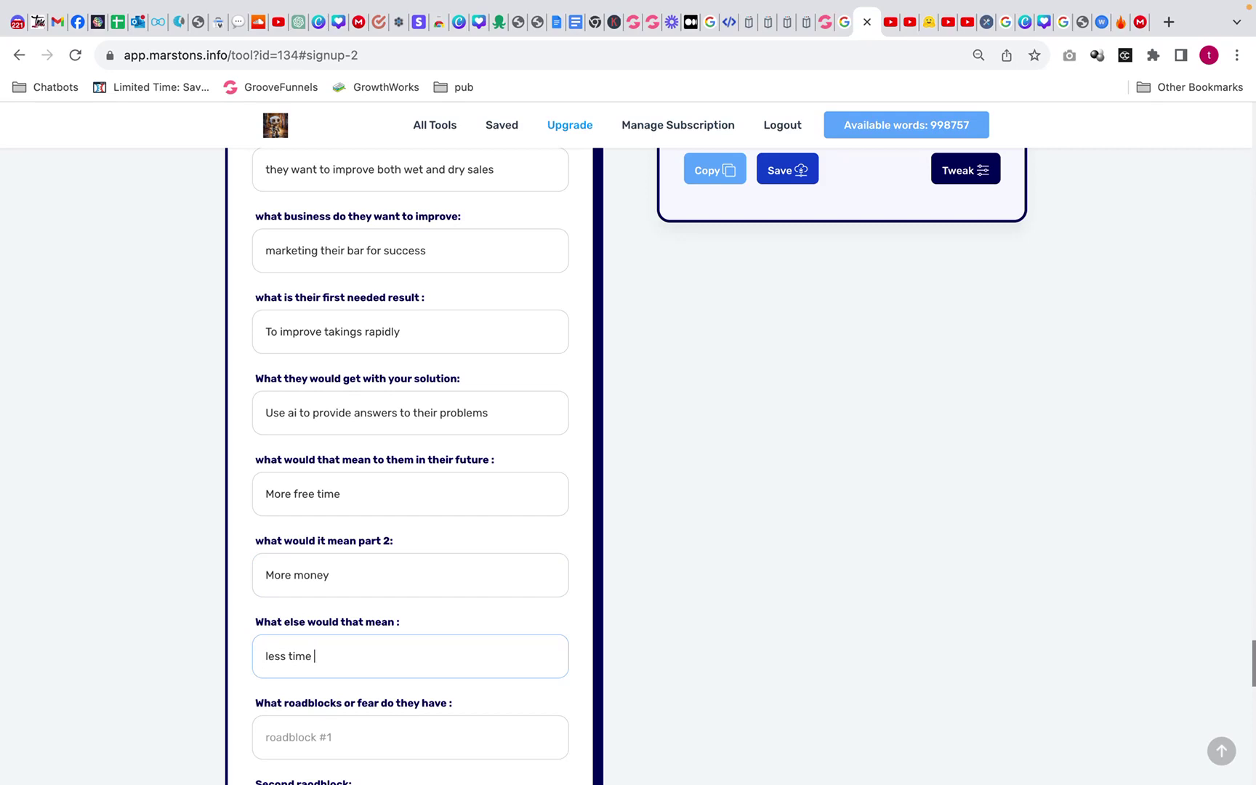
text(ey wasted on marketing)
Enter three roadblocks: falling bar takings, rising bills driving up prices, brewers squeezing for profits.
scroll(275, 628, down, 3)
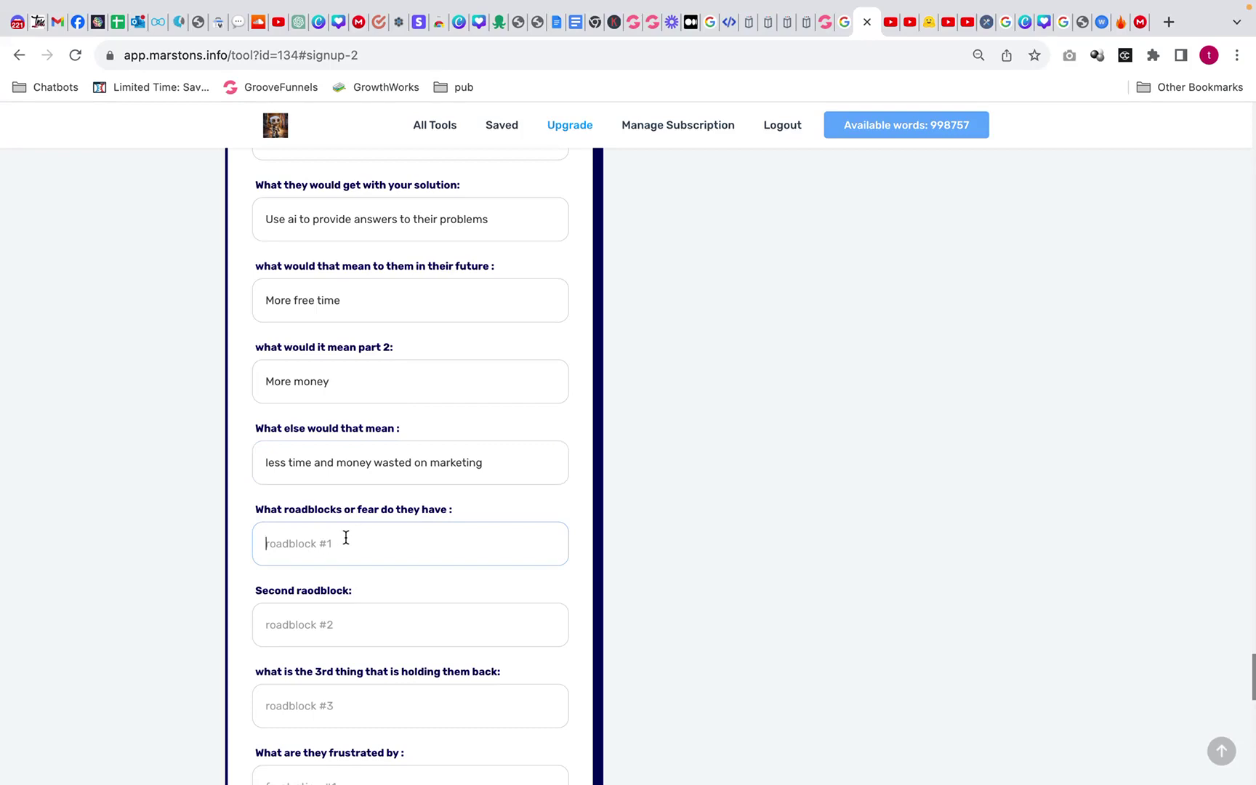
text(Bars aren't taking the sort of money they )
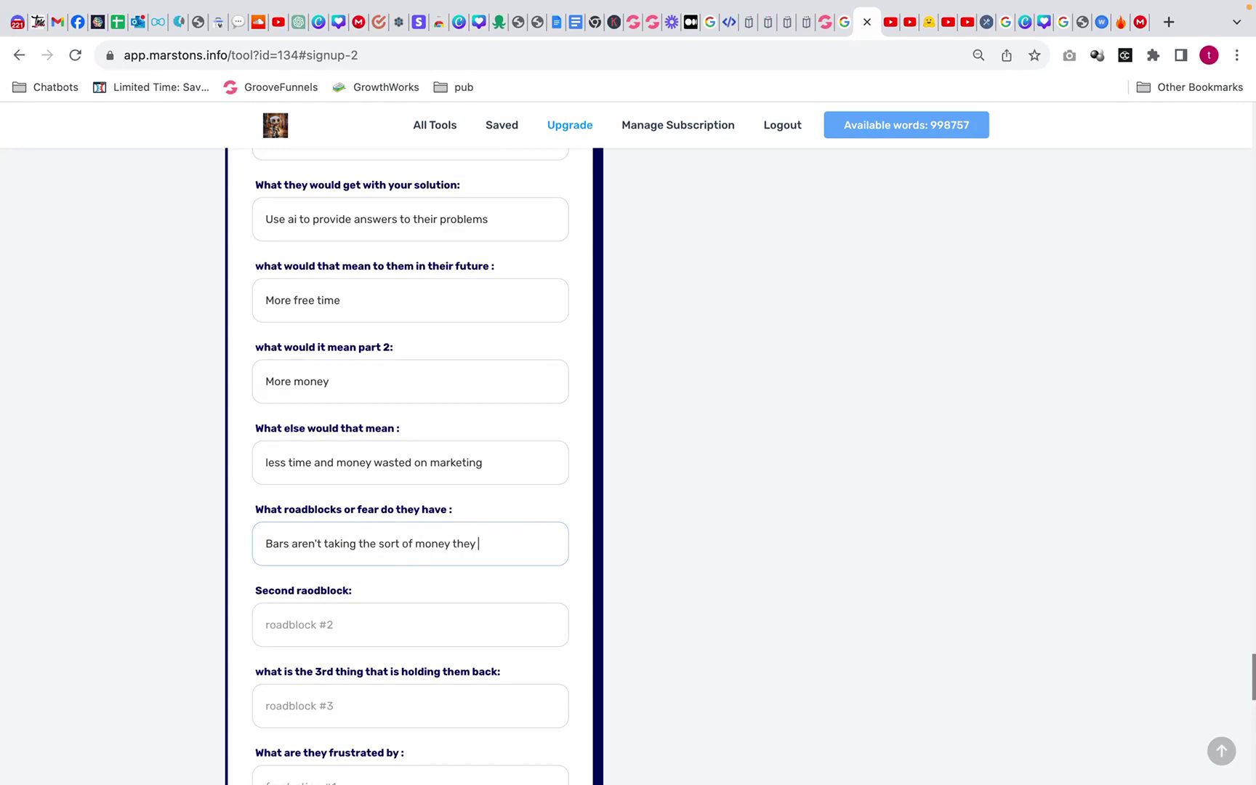
text(used to)
key(Tab)
text(In)
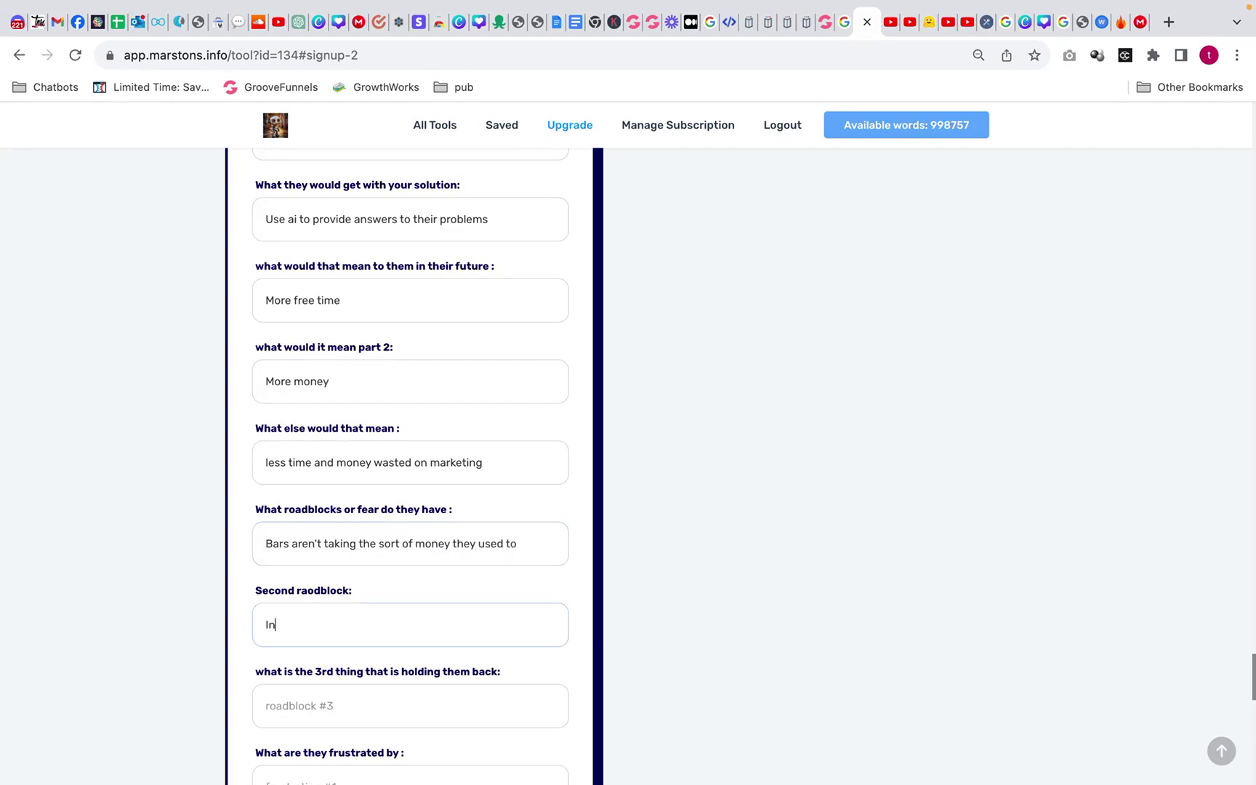
text(creasing bill prices menas)
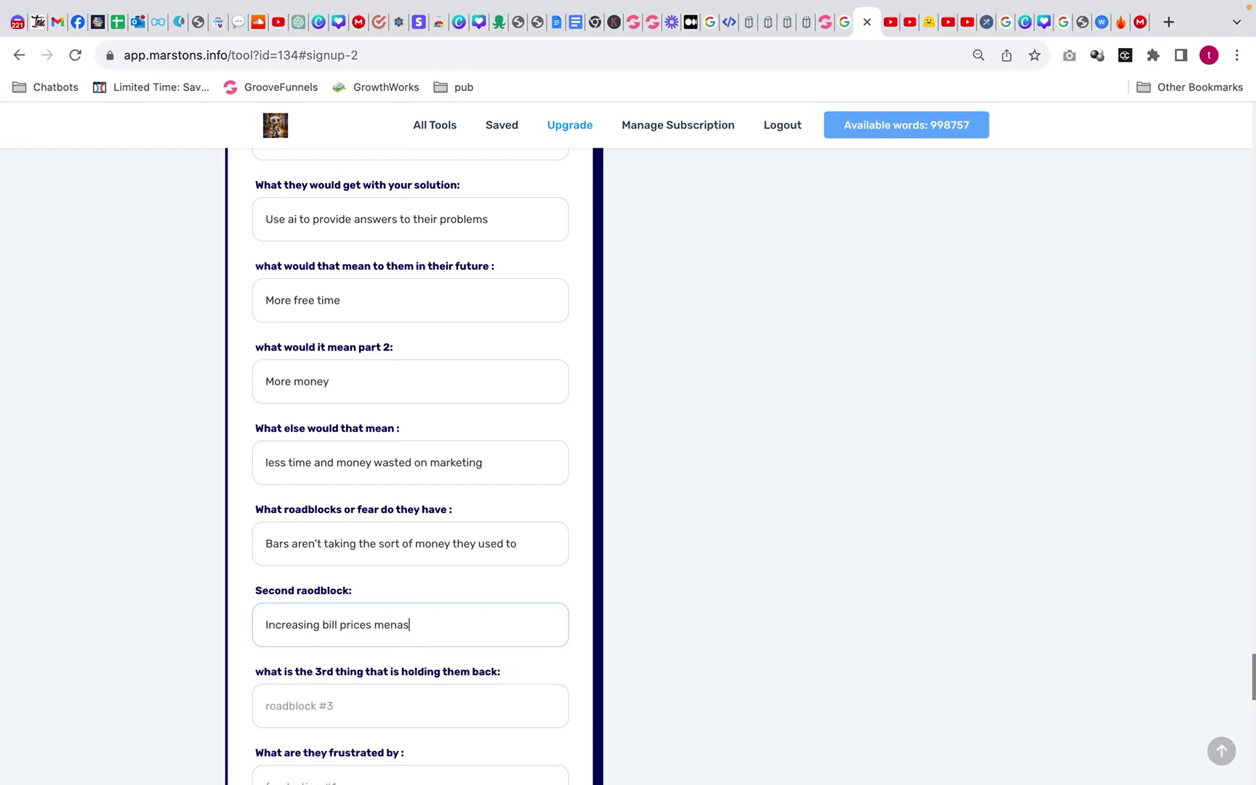
text( that)
click(397, 625)
key(BackSpace)
text(n)
click(453, 626)
text(they are contstanly )
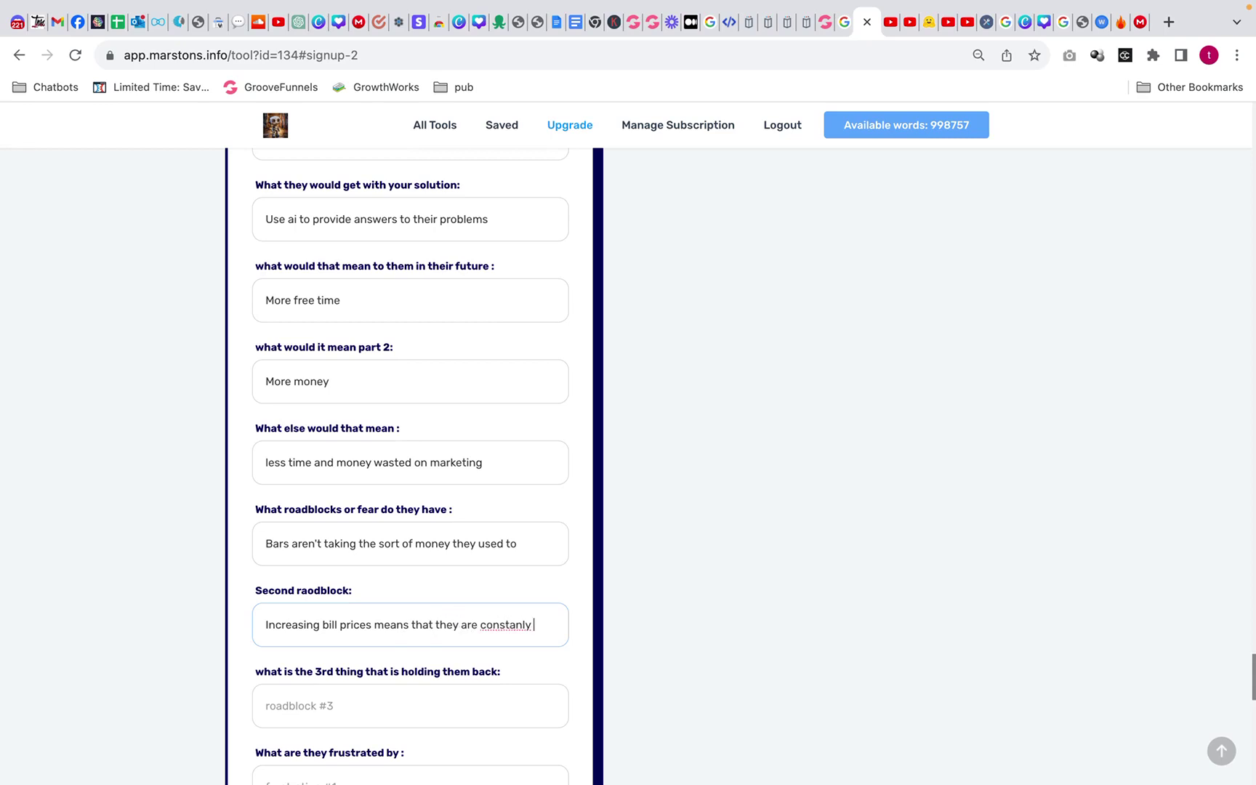
text(driing)
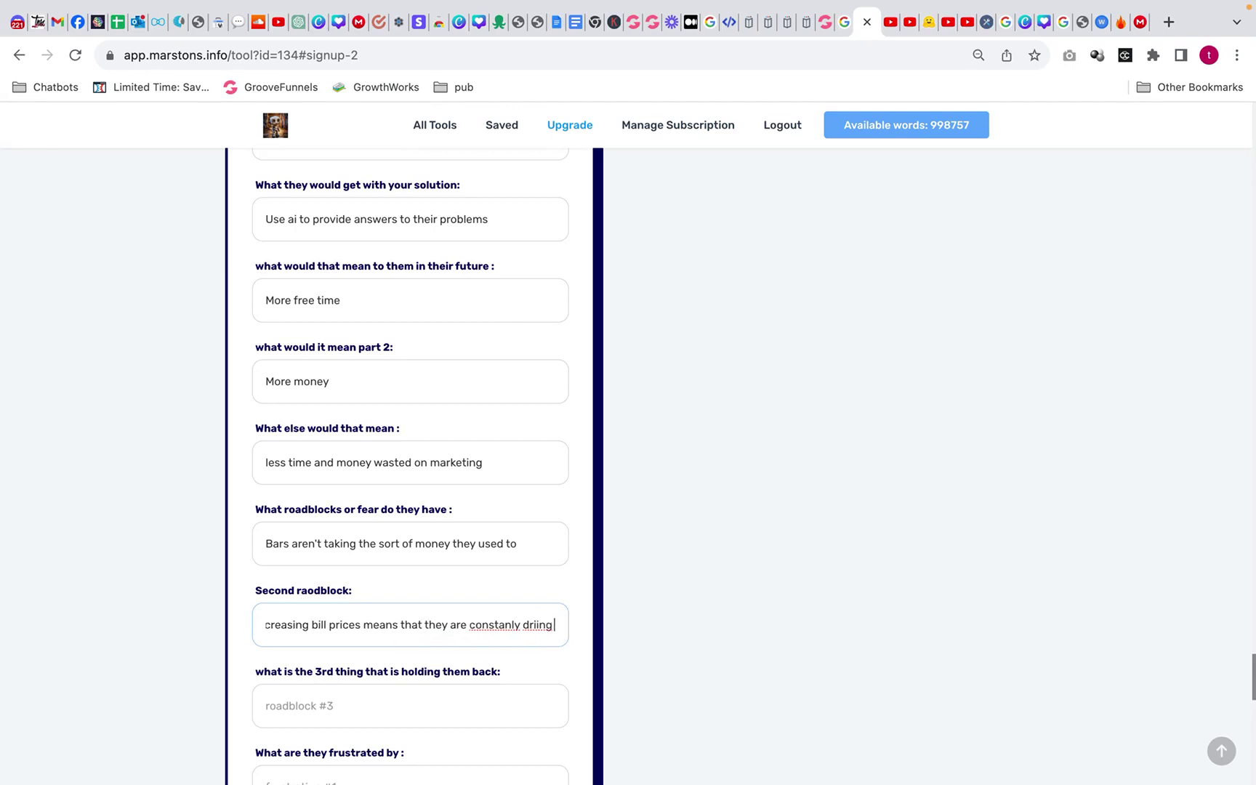
text( up their o)
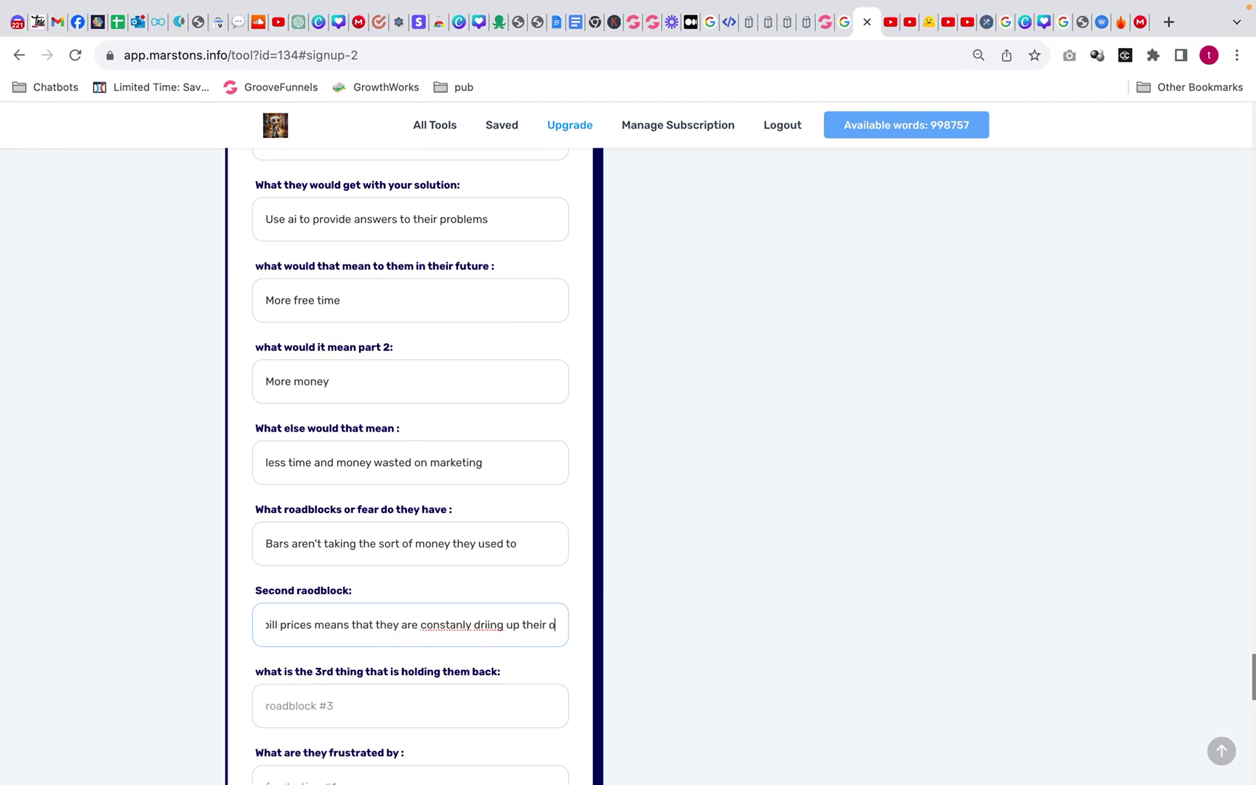
text(wn price)
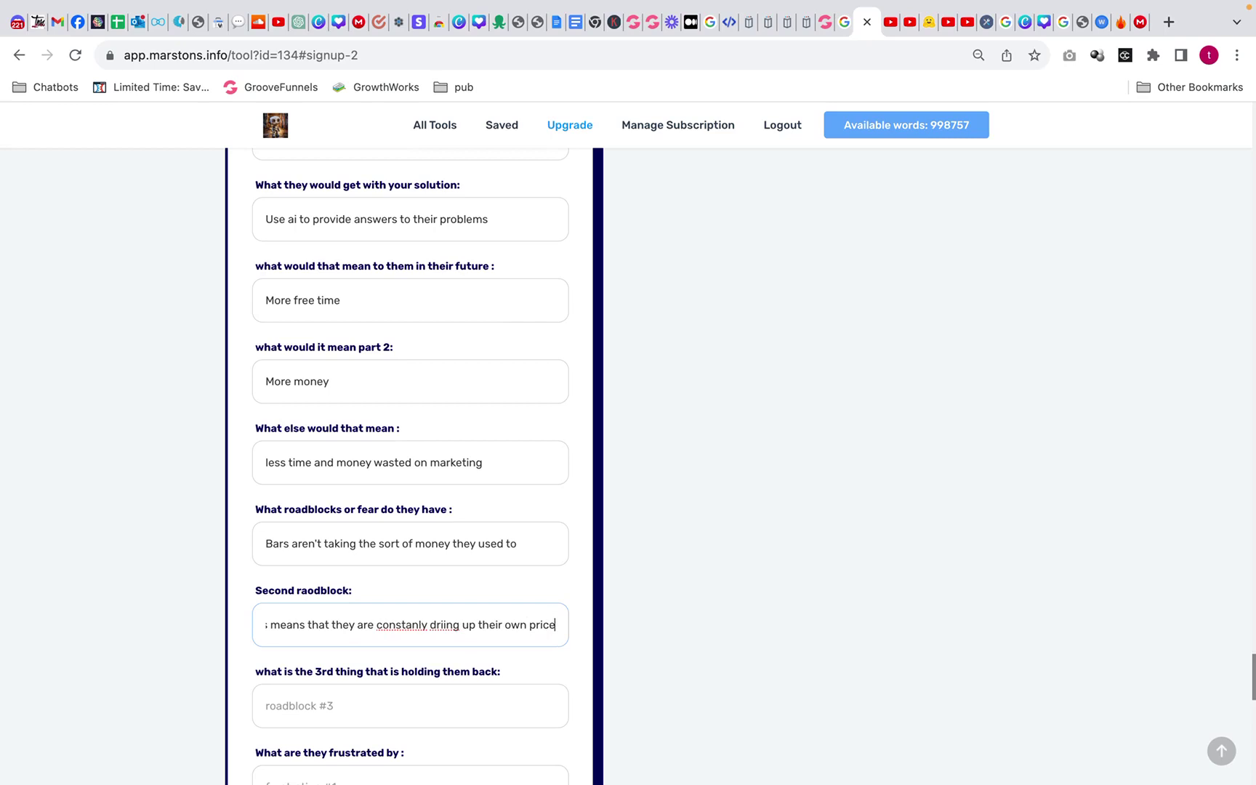
text(s that)
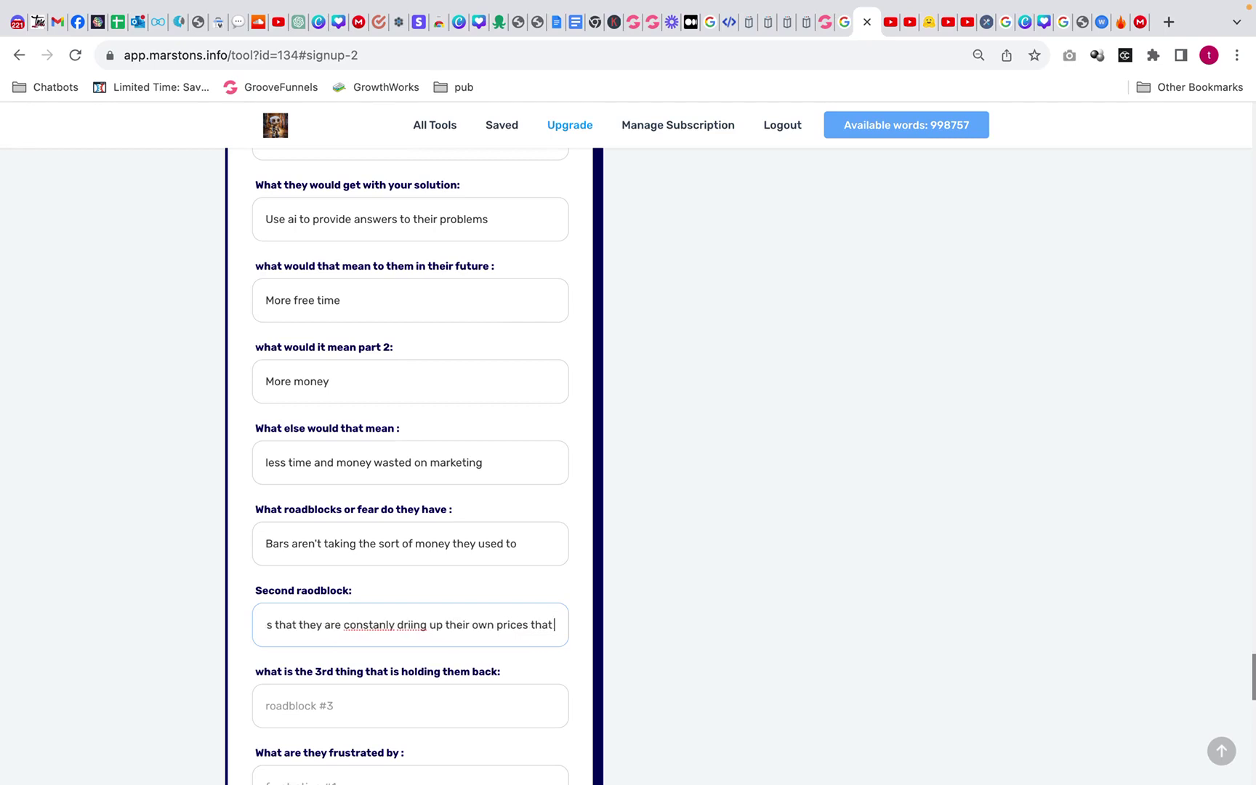
text( people cant af)
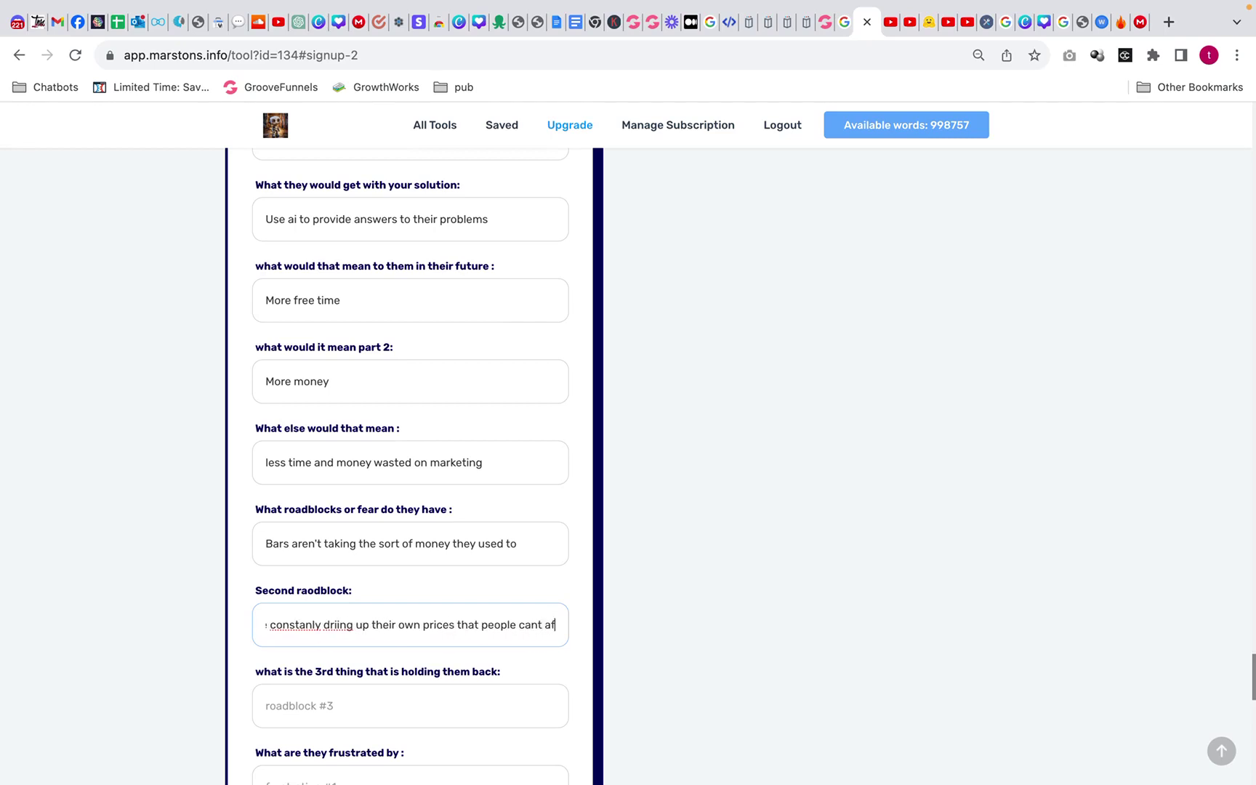
text(ford)
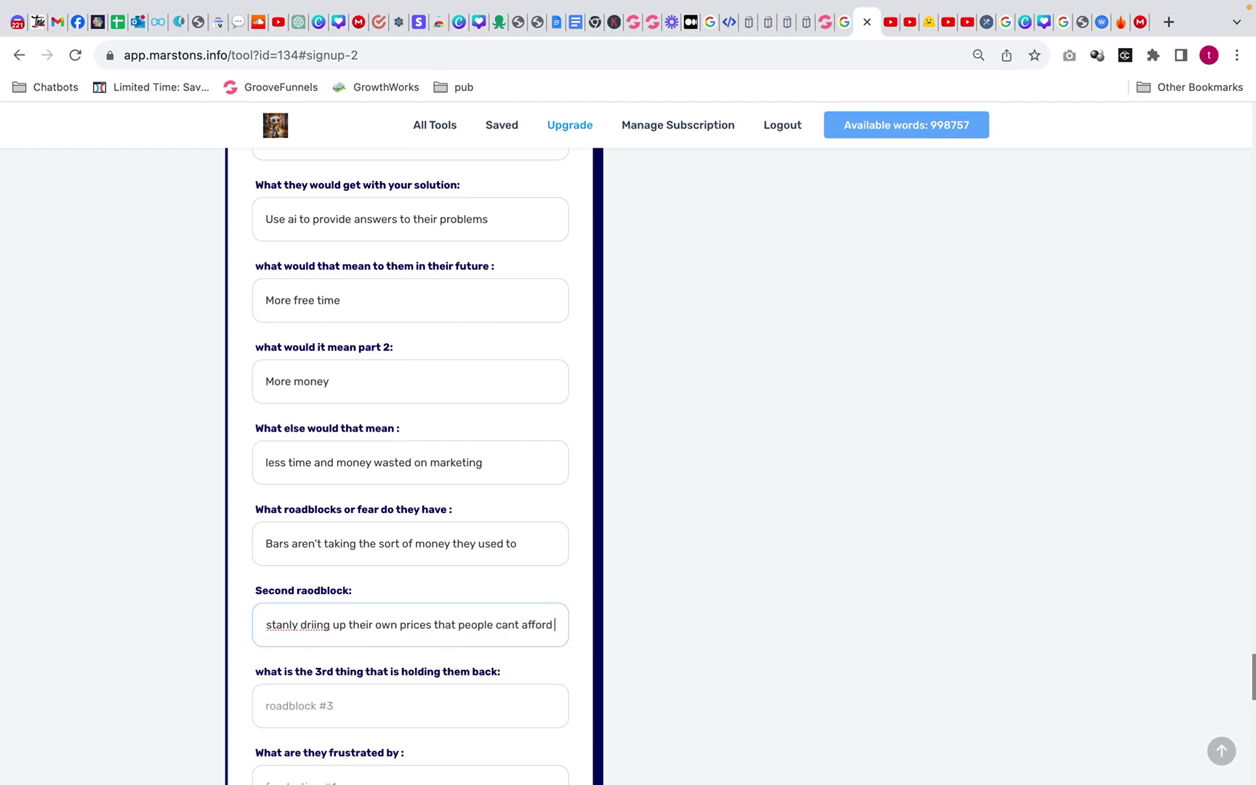
click(416, 706)
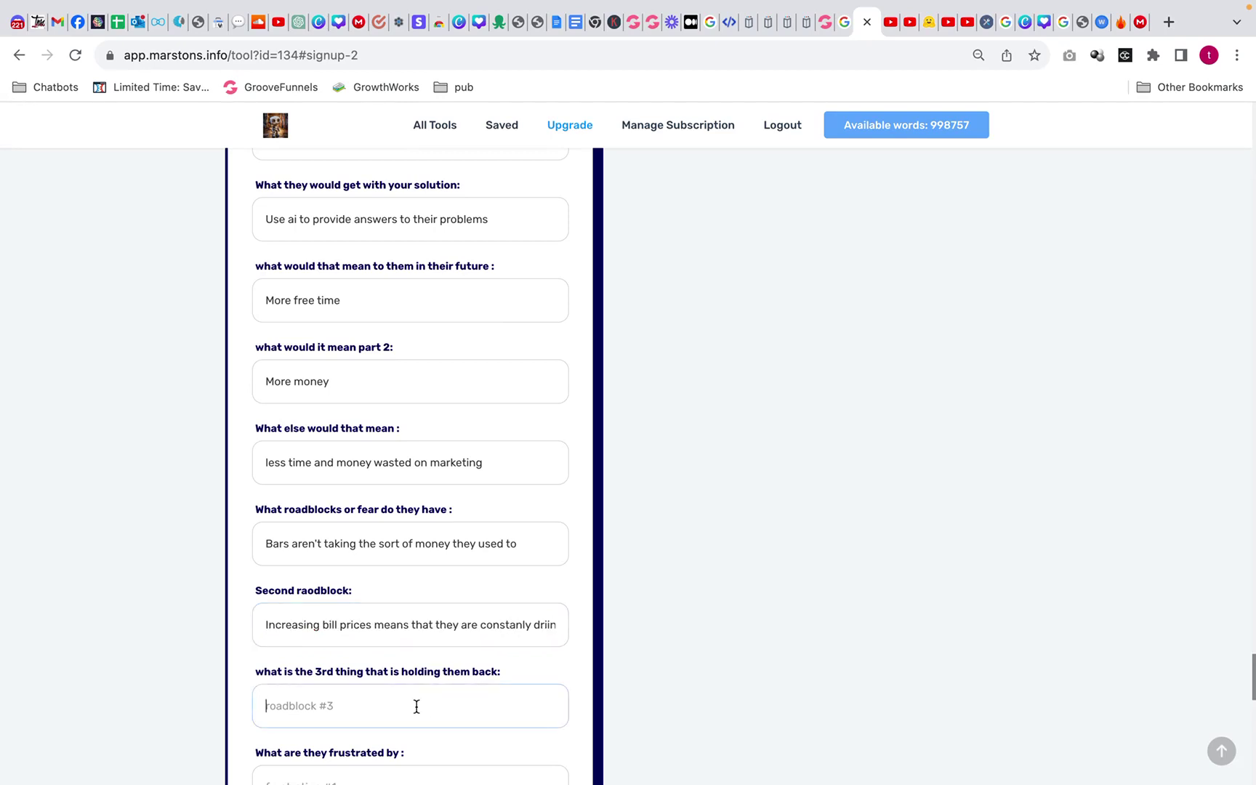
text(brewers putting the squeeze )
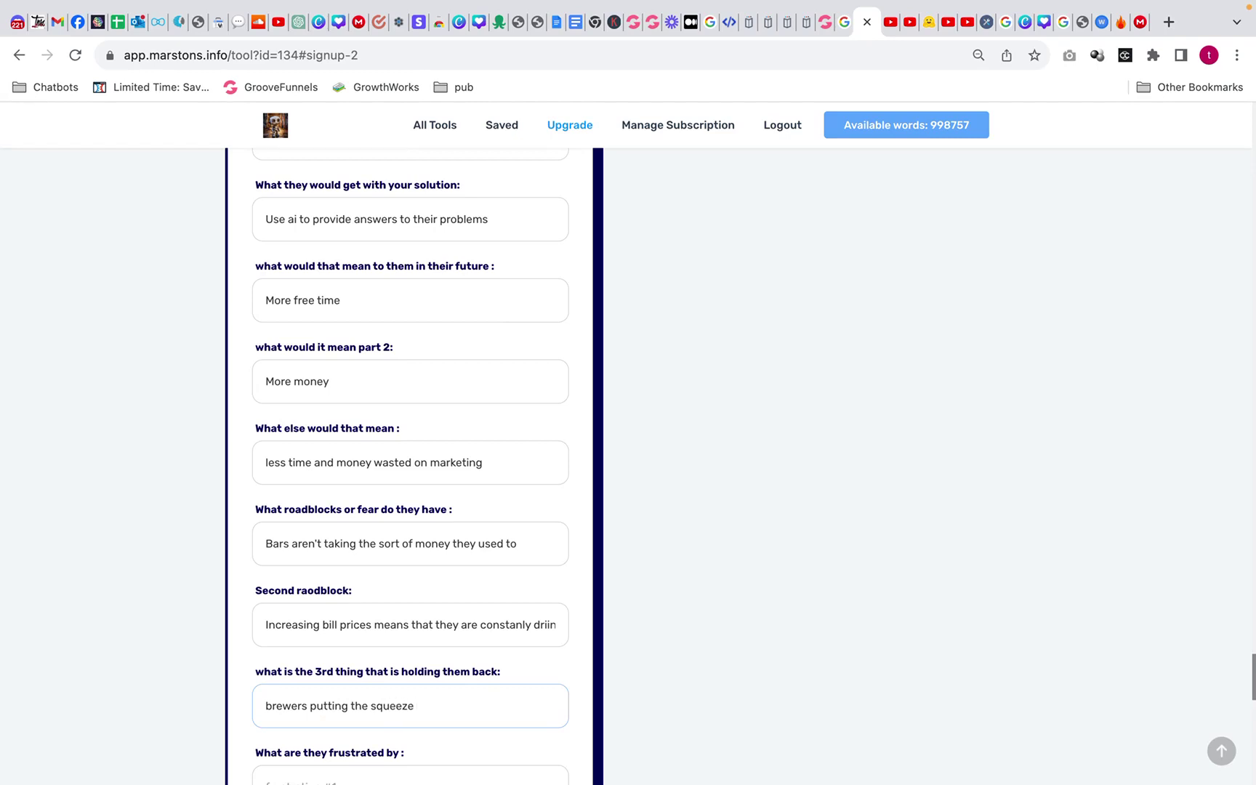
text(for higher profits)
Enter frustrations: rising costs and bills, raising rents, falling customer spending power.
scroll(410, 466, down, 3)
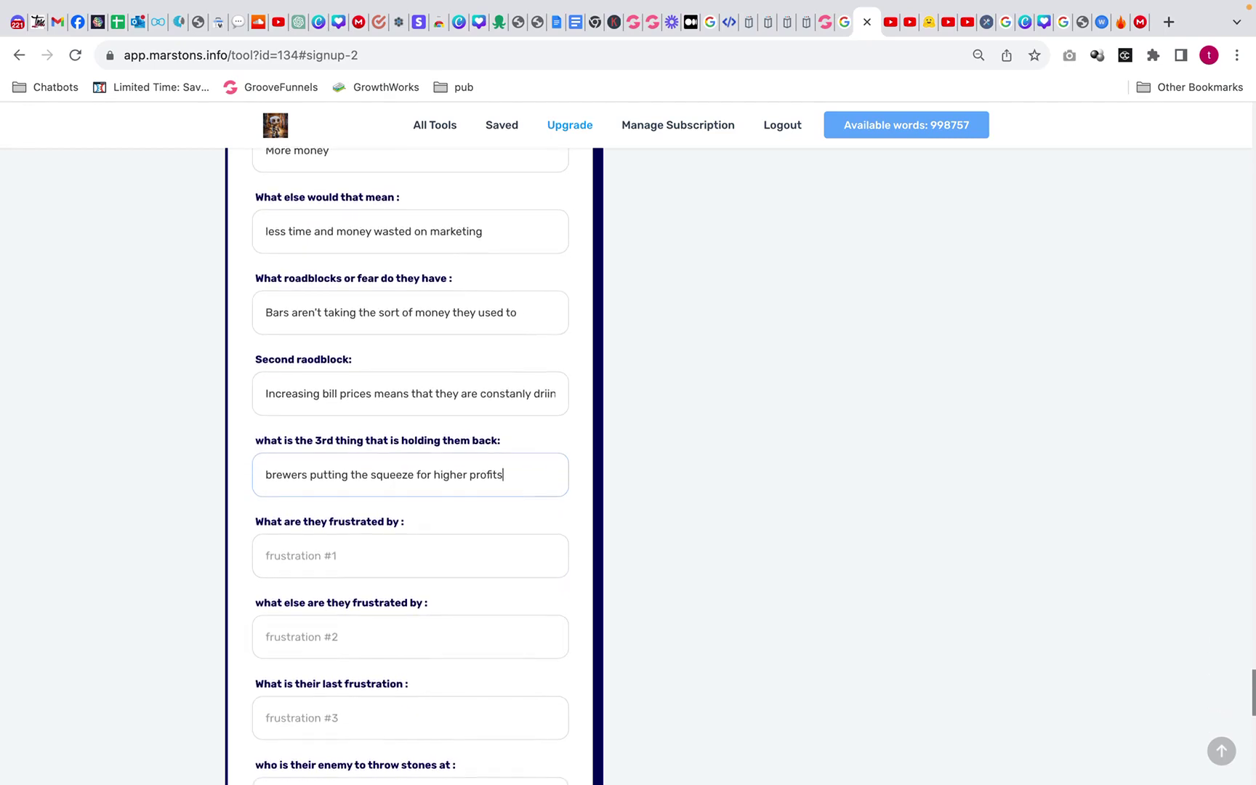
click(364, 554)
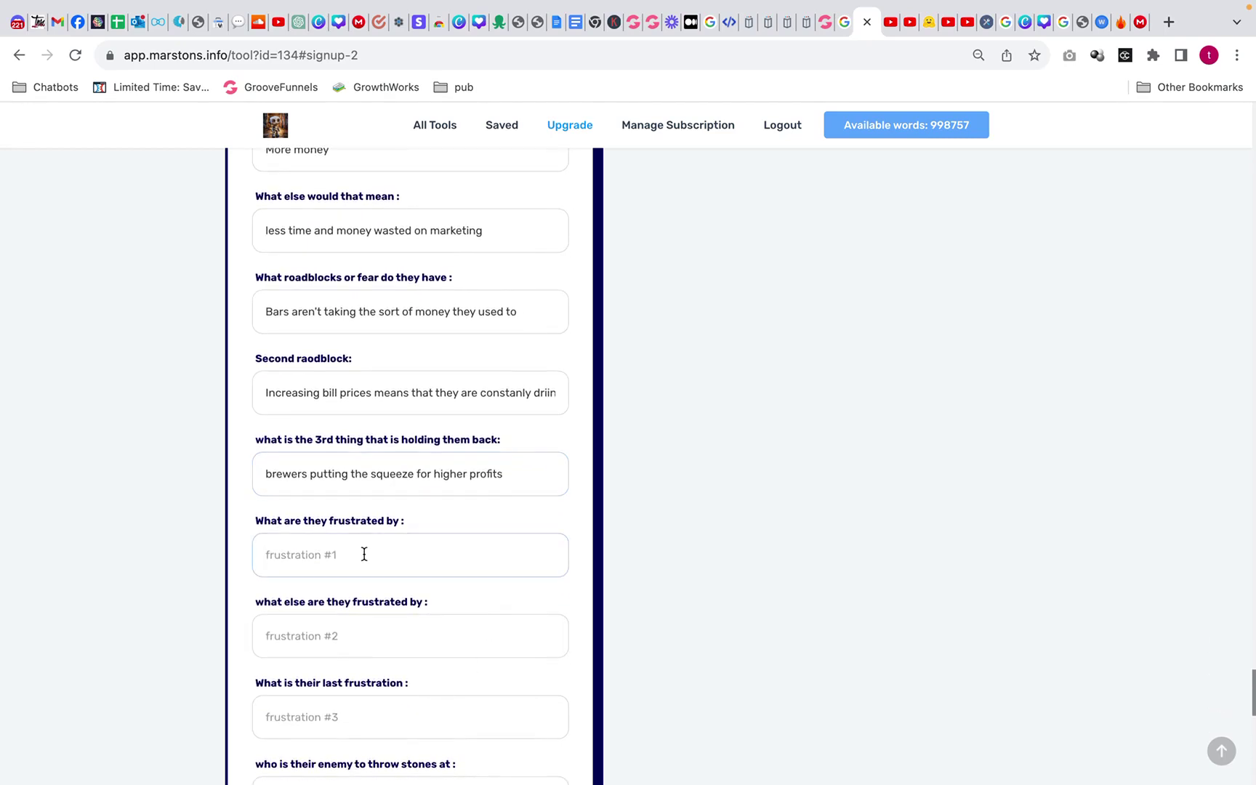
text(Rising costs bills)
click(365, 637)
text(Raisi)
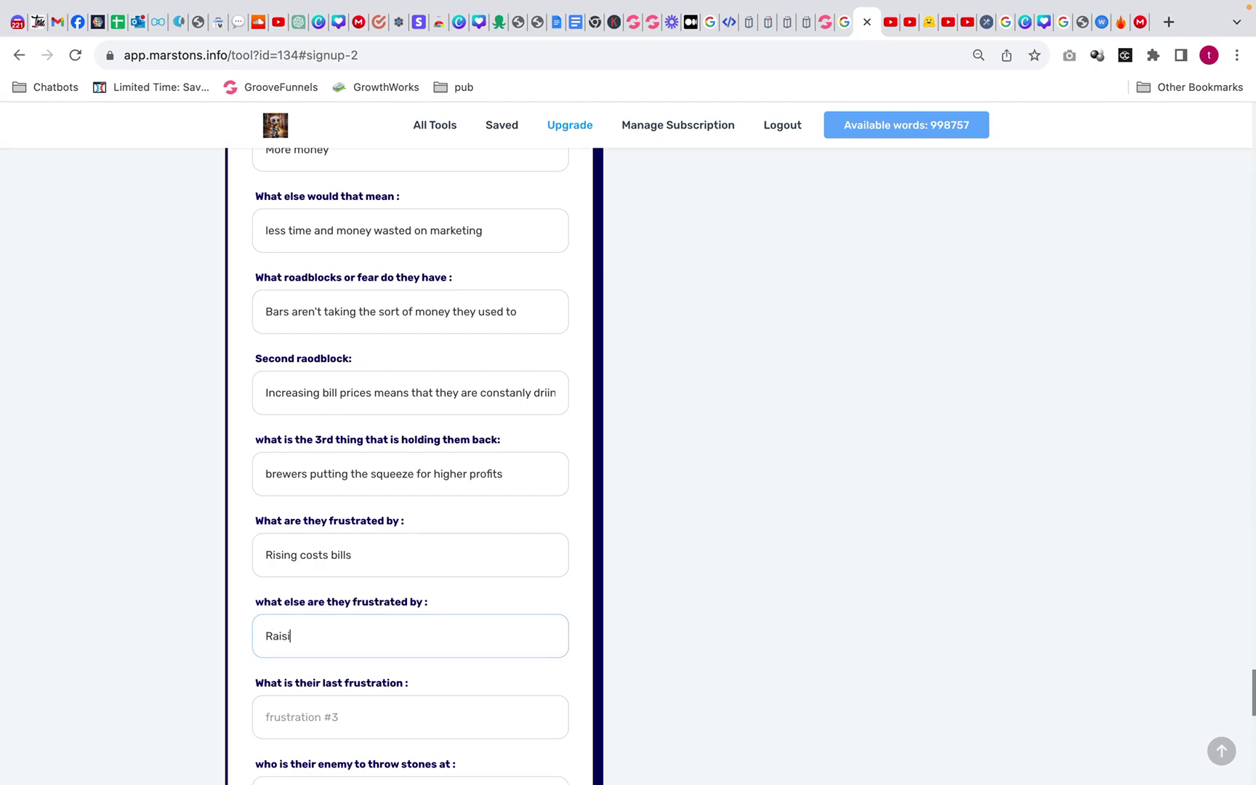
text(ng rents)
text(Fall in c)
text(ustomers spending pwer)
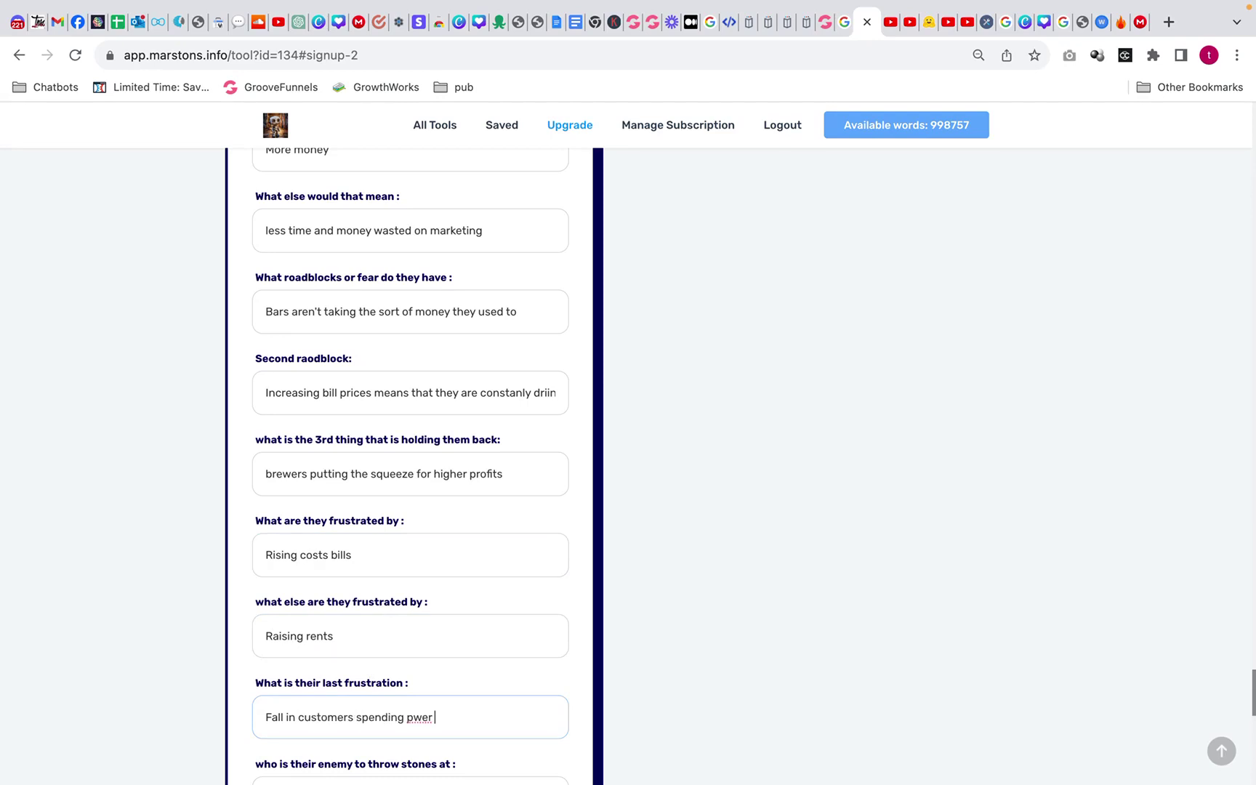
Name the first two enemies: the government not helping and breweries increasing pricing.
scroll(410, 465, down, 2)
scroll(410, 465, down, 3)
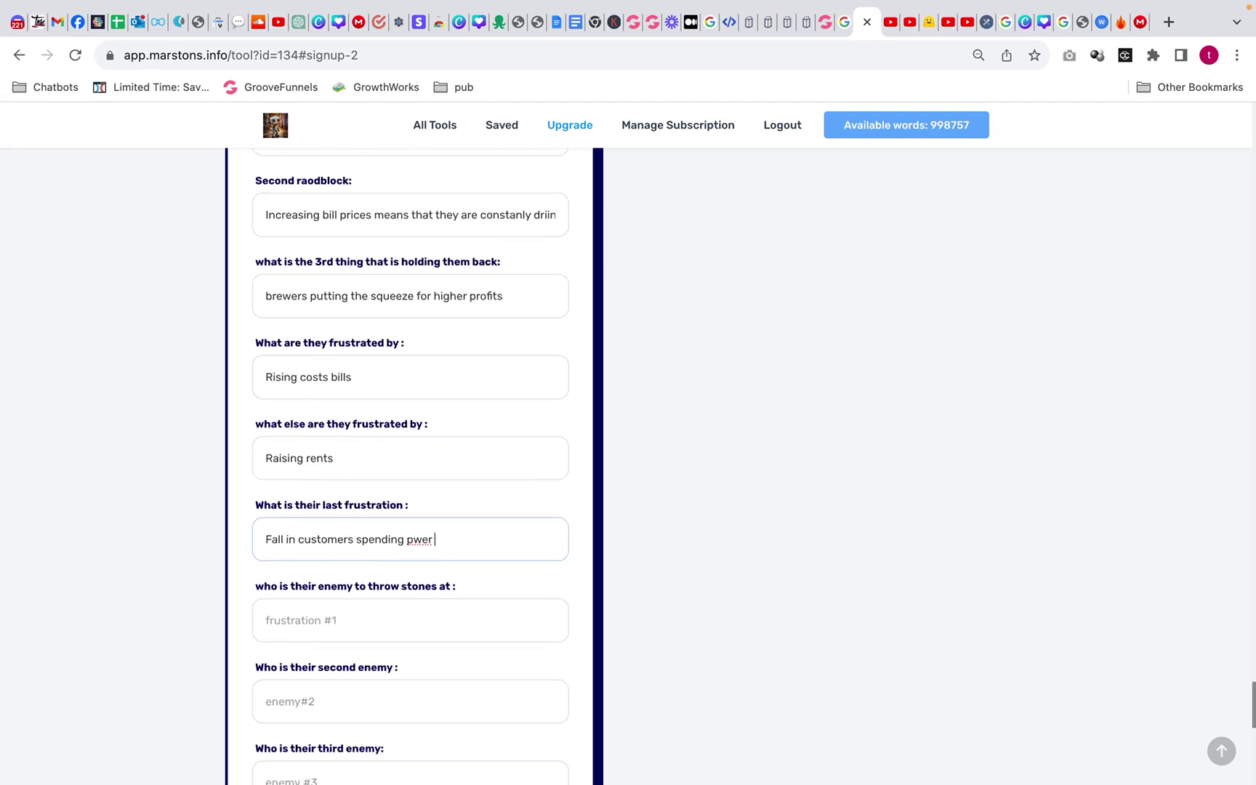
click(357, 584)
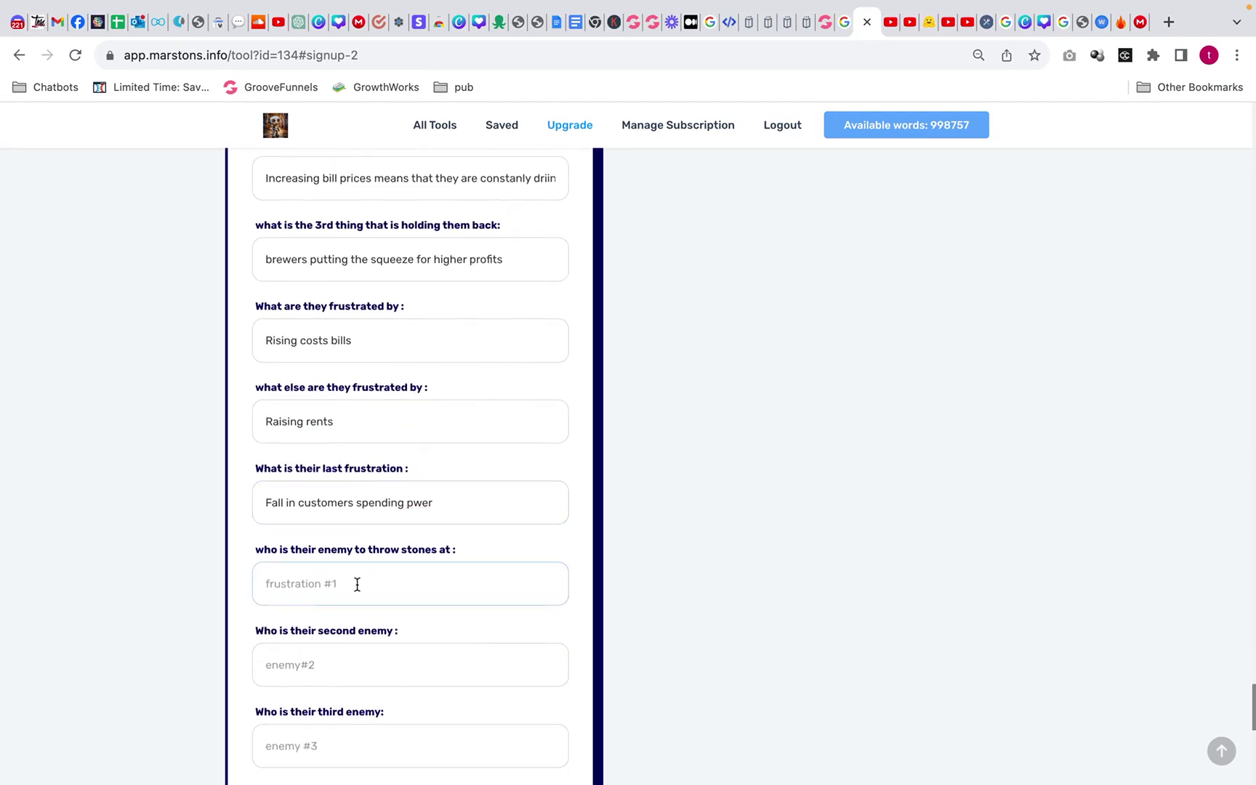
text(groverment who arent helping)
click(339, 666)
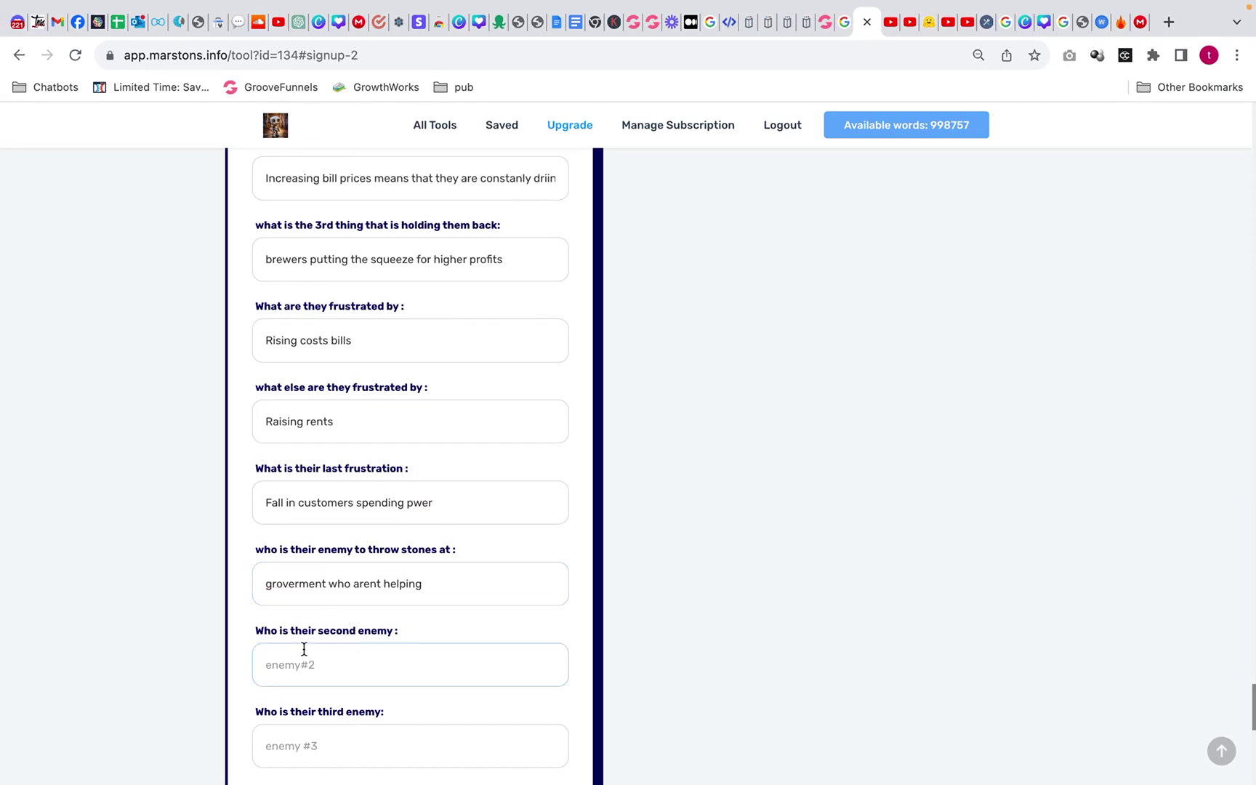
text(breweries fo rincreasing pricing)
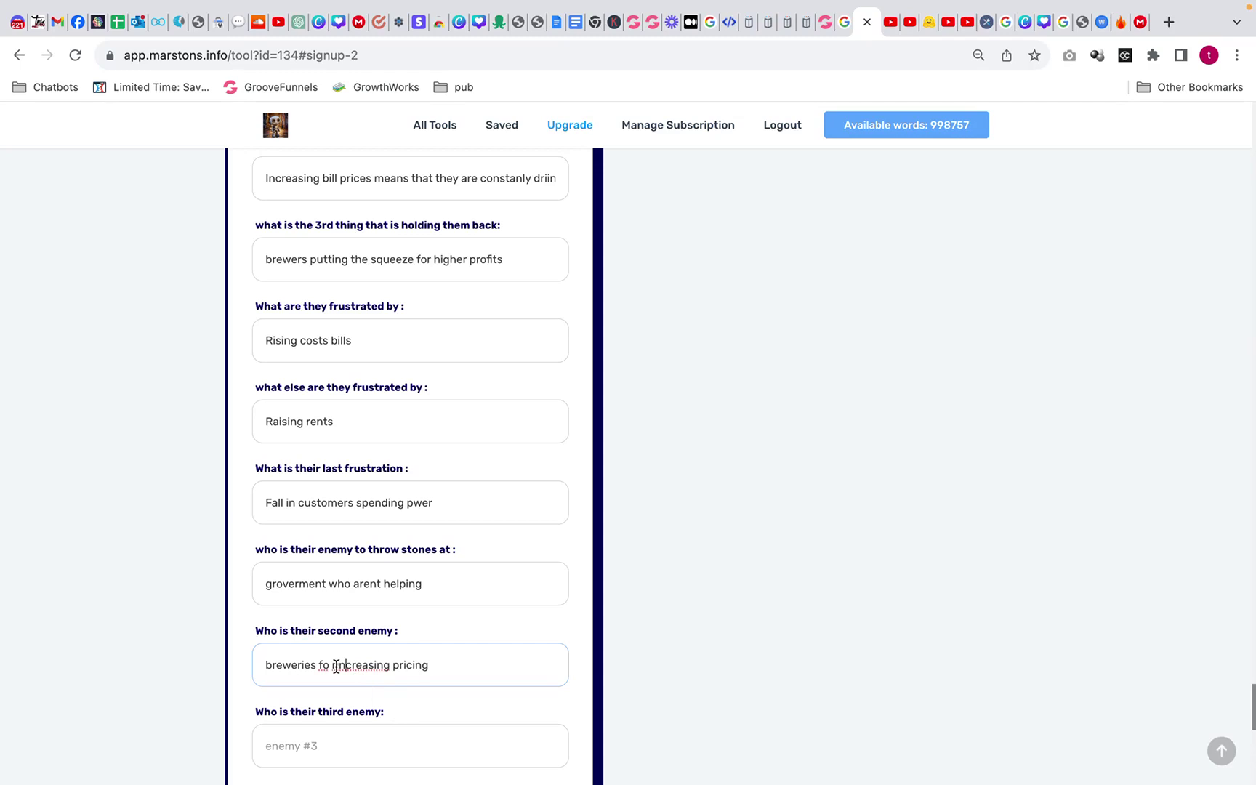
click(336, 667)
key(BackSpace)
key(BackSpace)
Finish the breweries enemy and add 'Energy companies hiking up prices' as the third enemy.
text(r)
scroll(451, 640, down, 2)
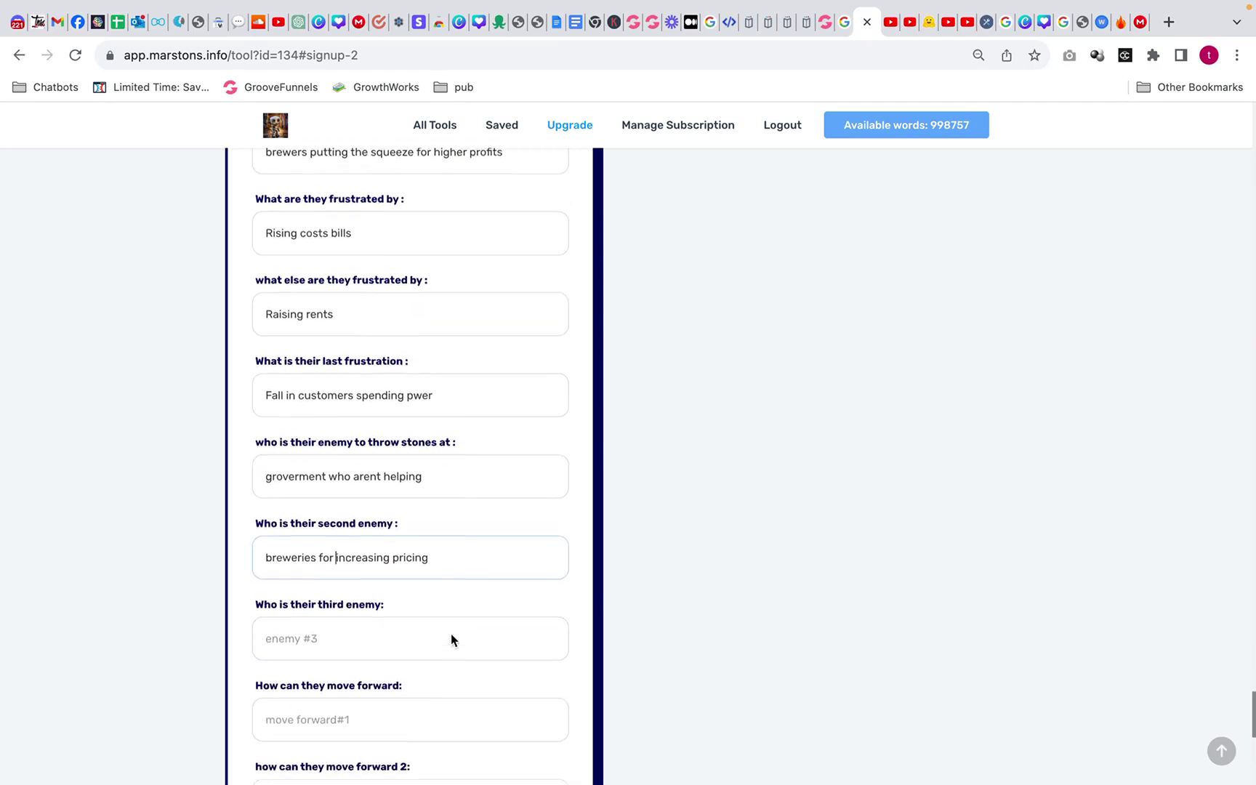
scroll(451, 640, down, 3)
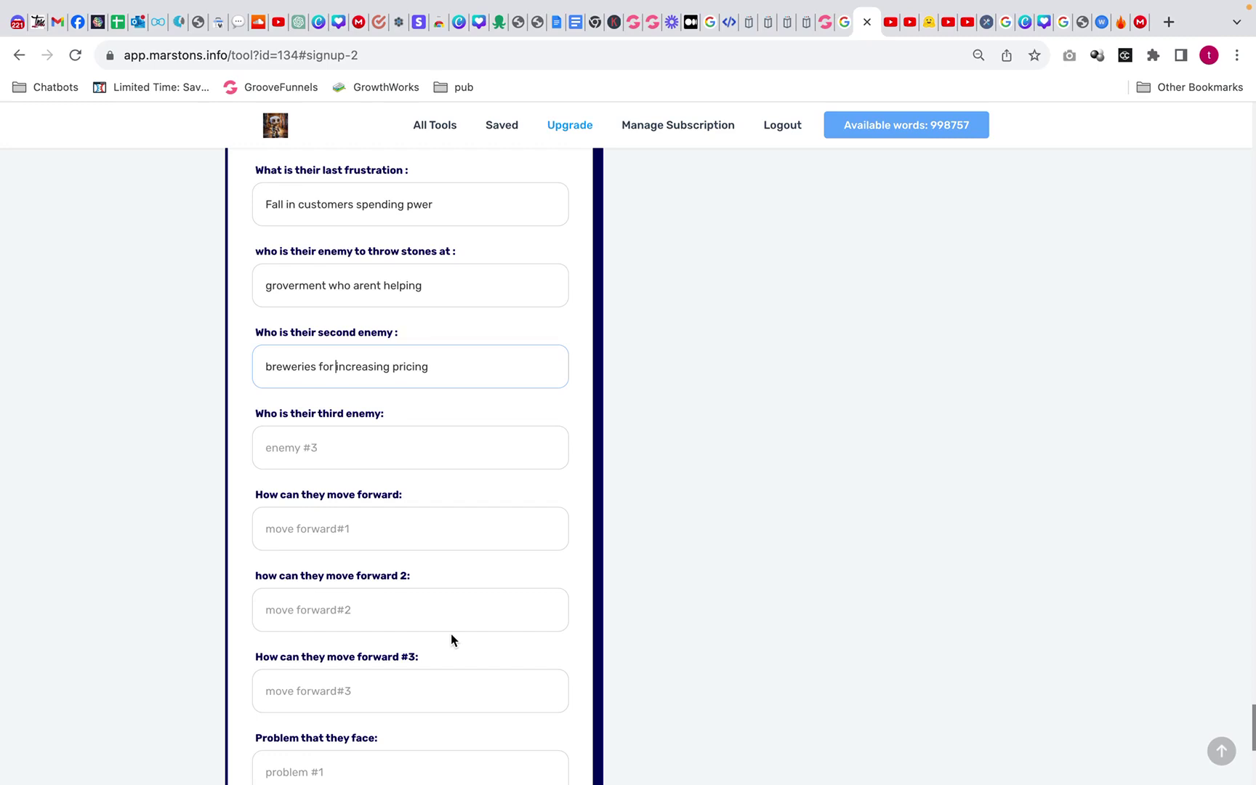
click(326, 451)
text(Engery )
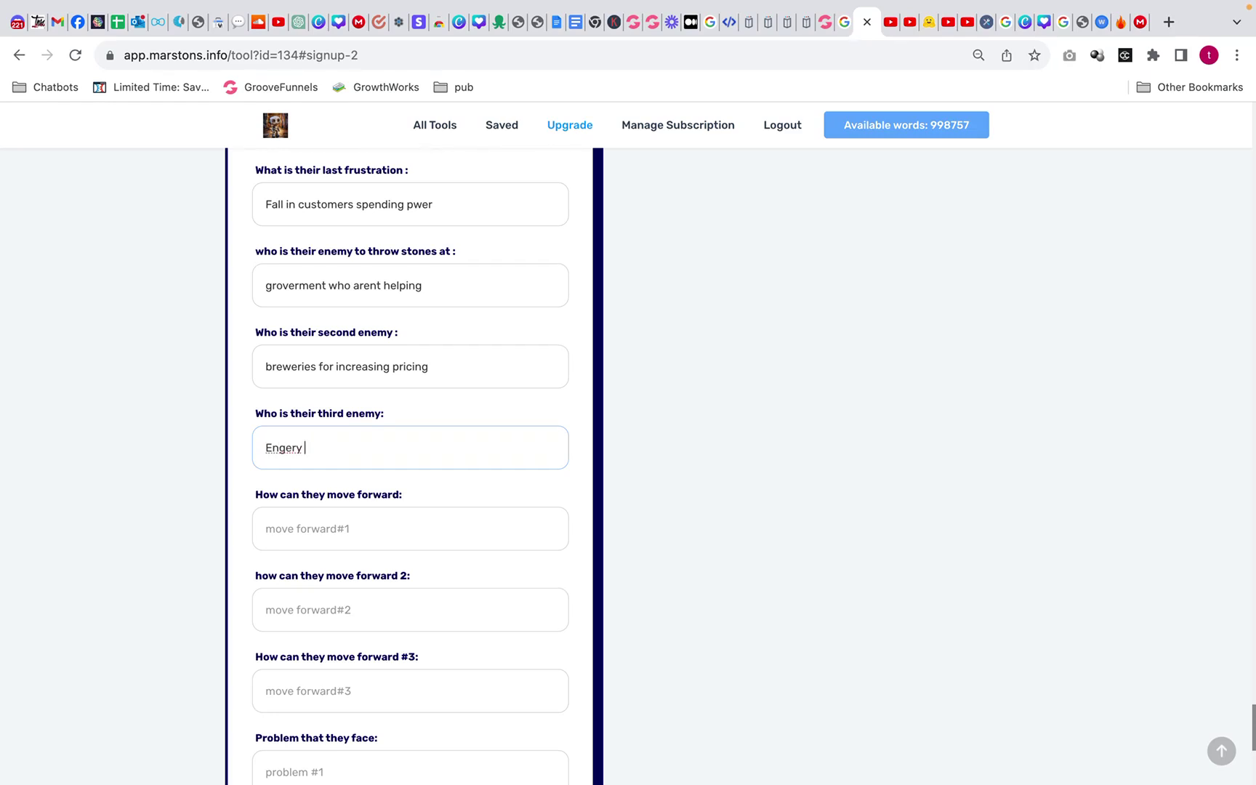
text(companies hiking )
text(up prices)
Enter ways forward: 'Better marketing', 'More events and ideas', 'Booking more occasions', correcting the spelling.
click(342, 530)
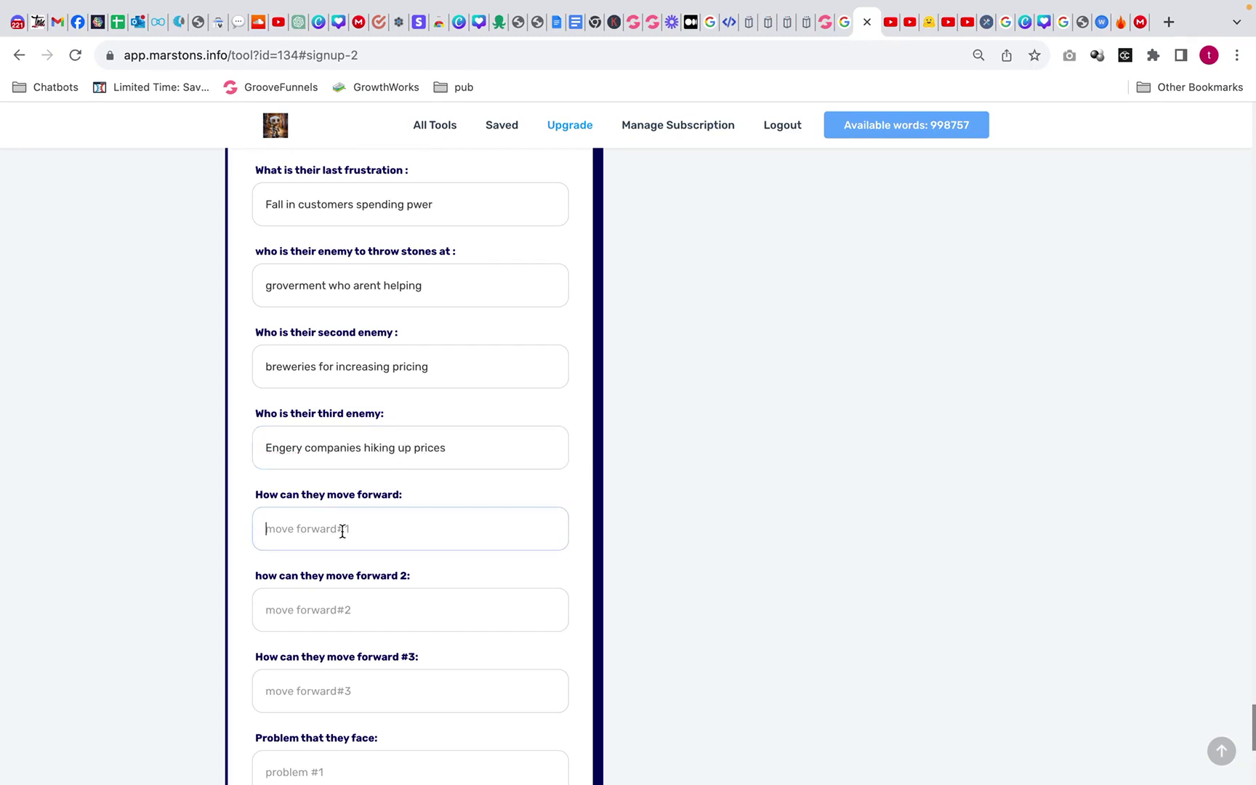
text(Better marketing)
key(Tab)
text(More )
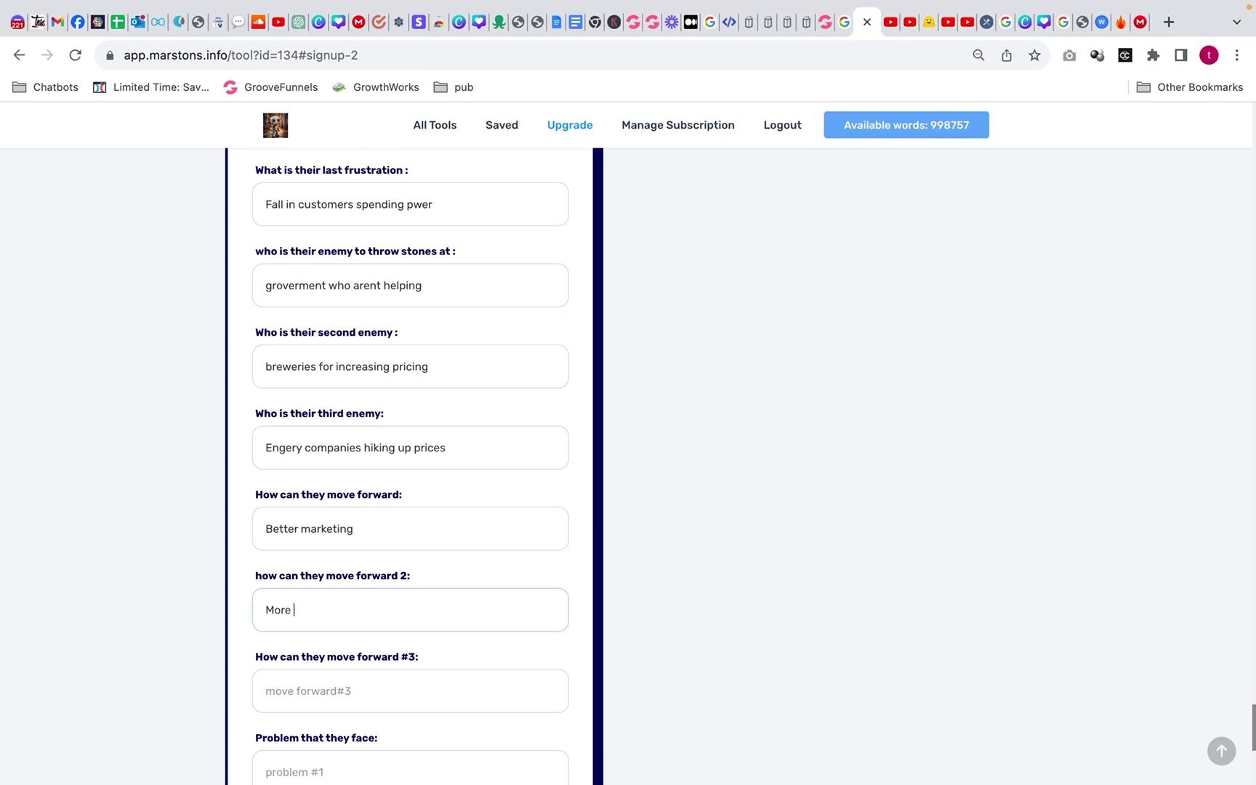
text(events and id)
text(eas)
text(Booking)
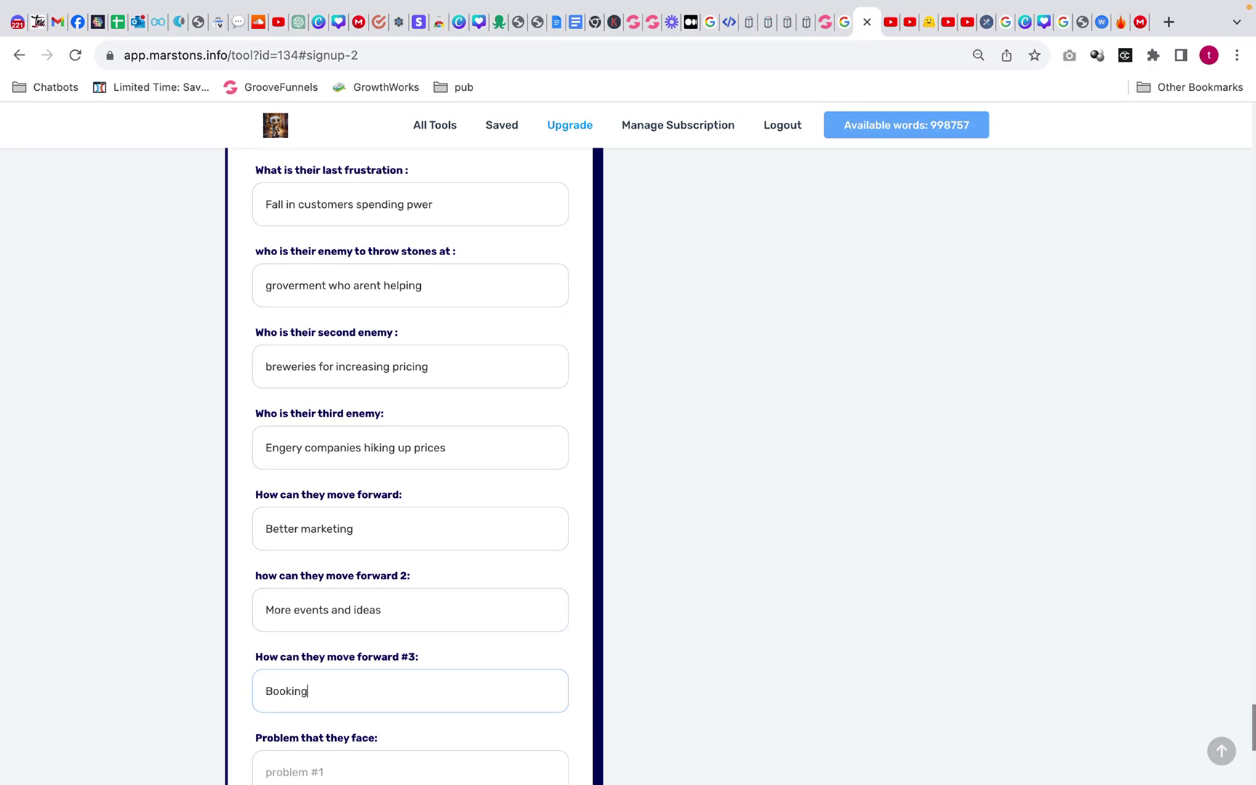
text( more occations)
right_click(365, 690)
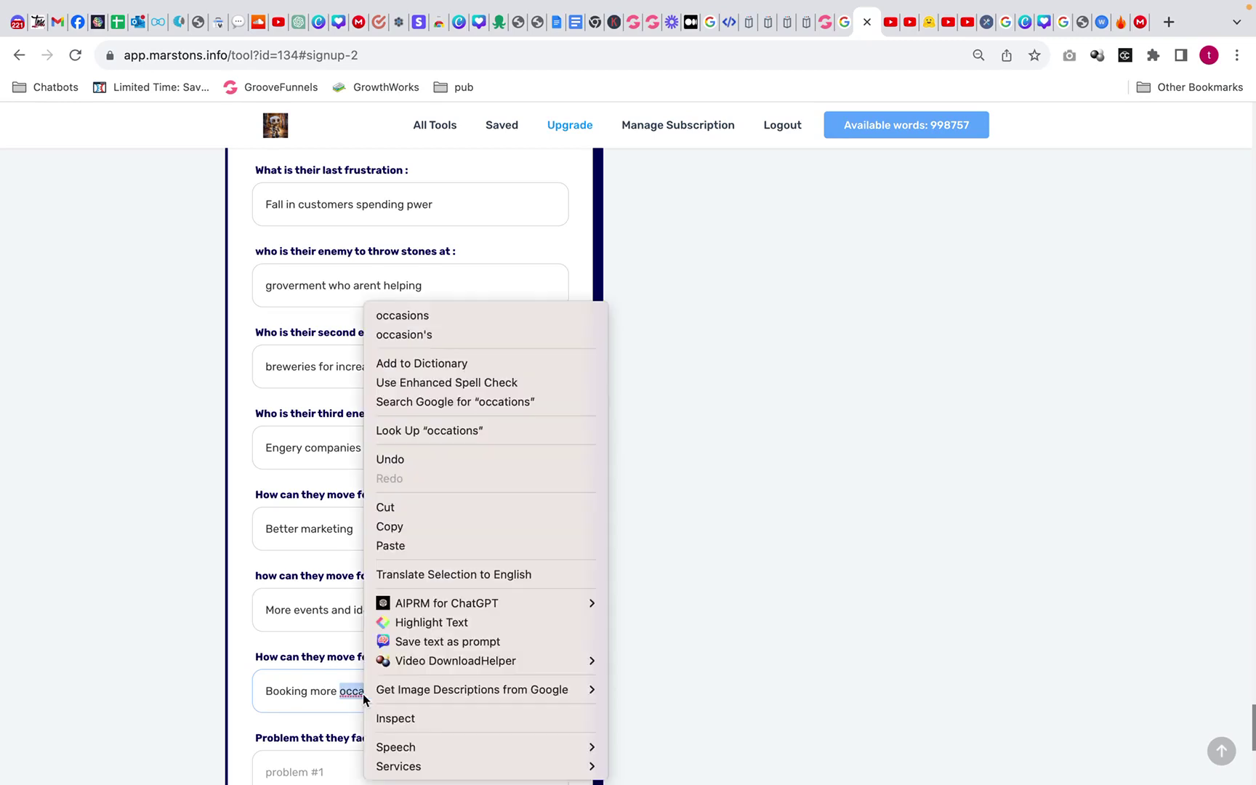
click(407, 316)
scroll(292, 597, down, 3)
scroll(292, 600, down, 2)
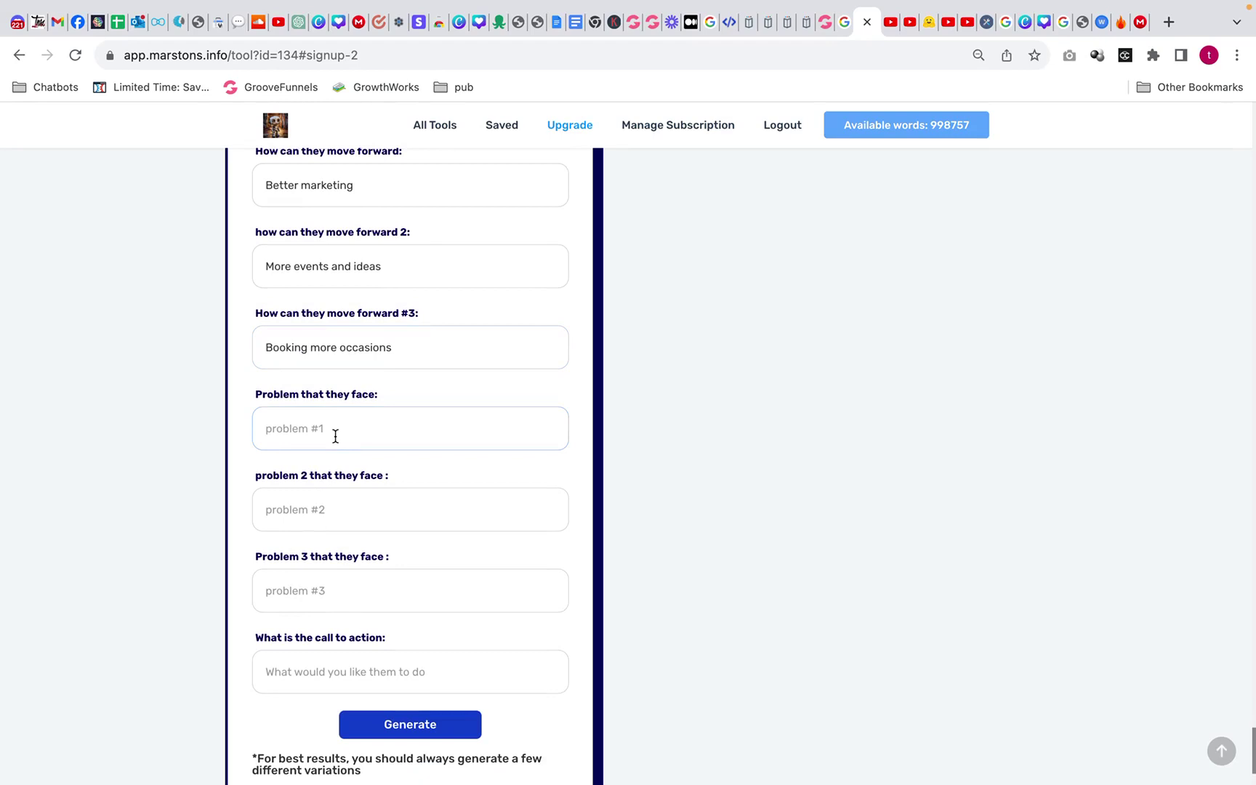
Enter three problems: poor marketing know-how, overspending on ads, not knowing how new tech helps.
text(Not knowing how to do good marketing)
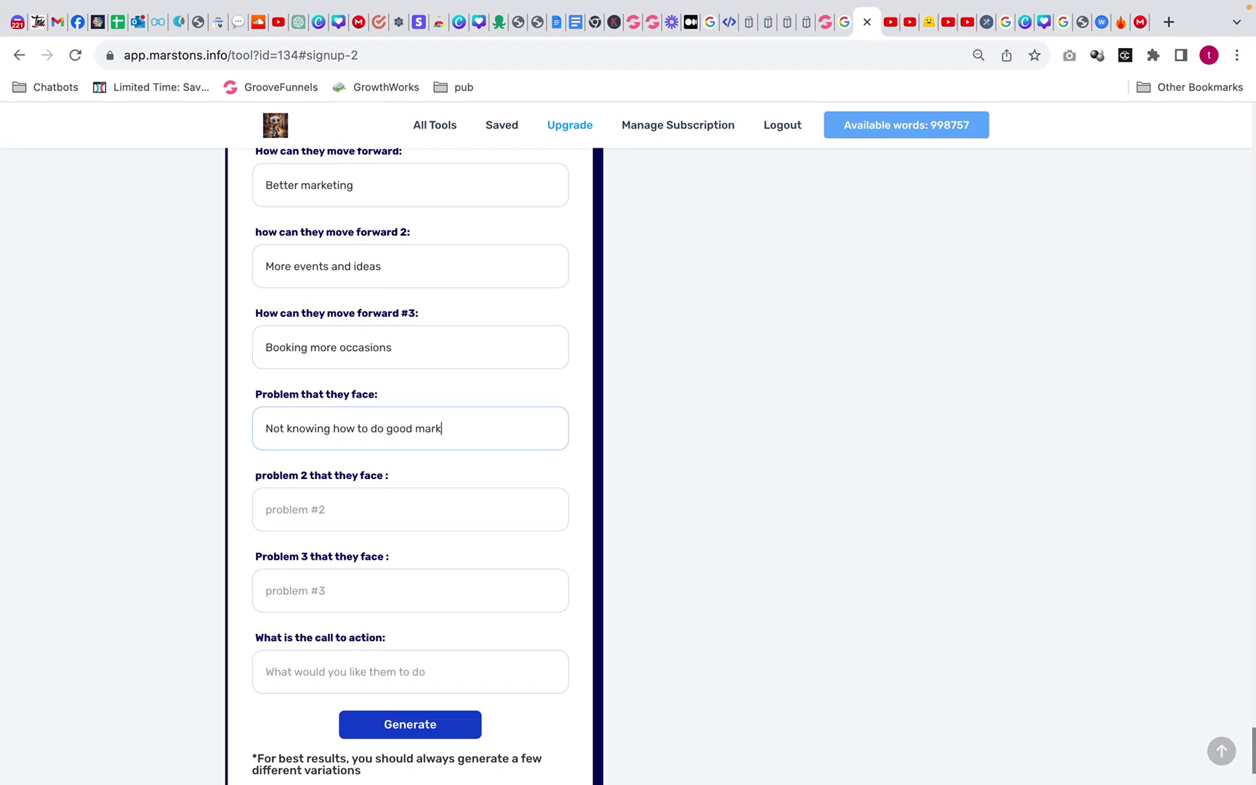
click(339, 518)
text(spend)
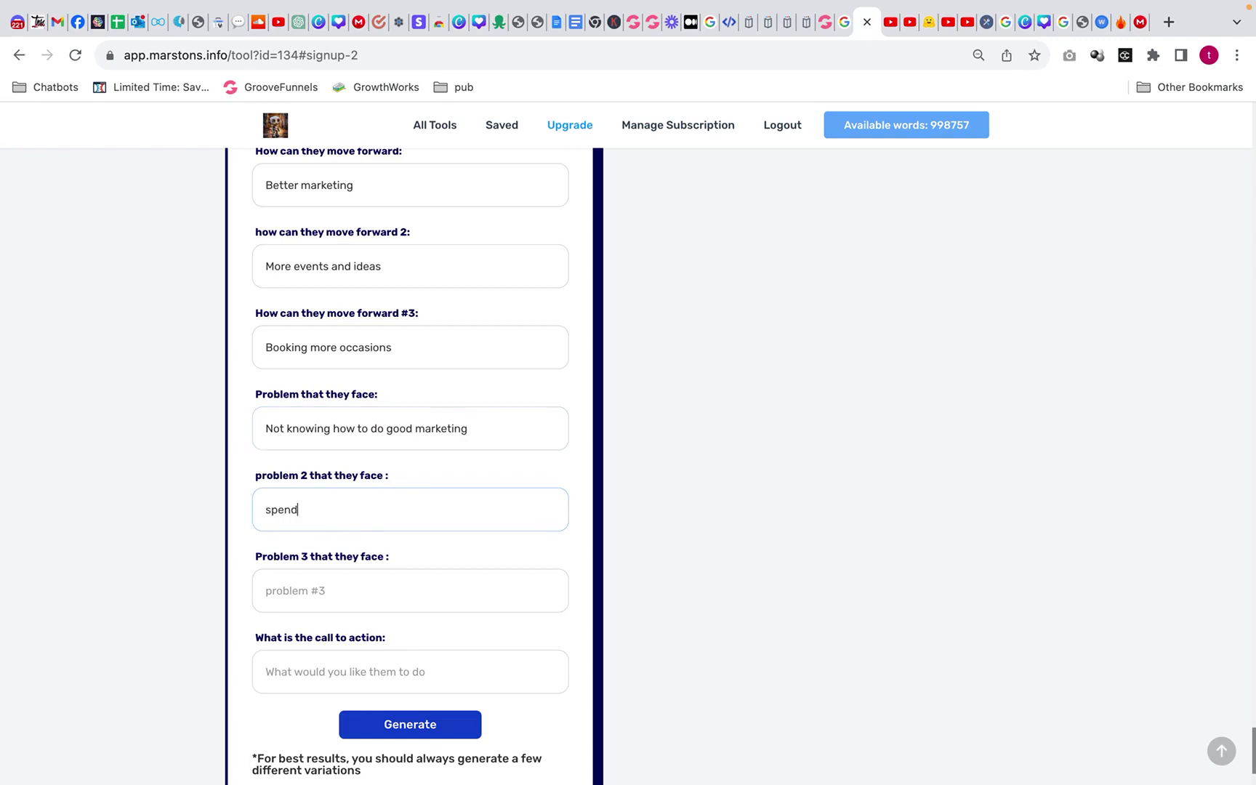
text(ing too much )
text(on ads)
text(Not )
text(k)
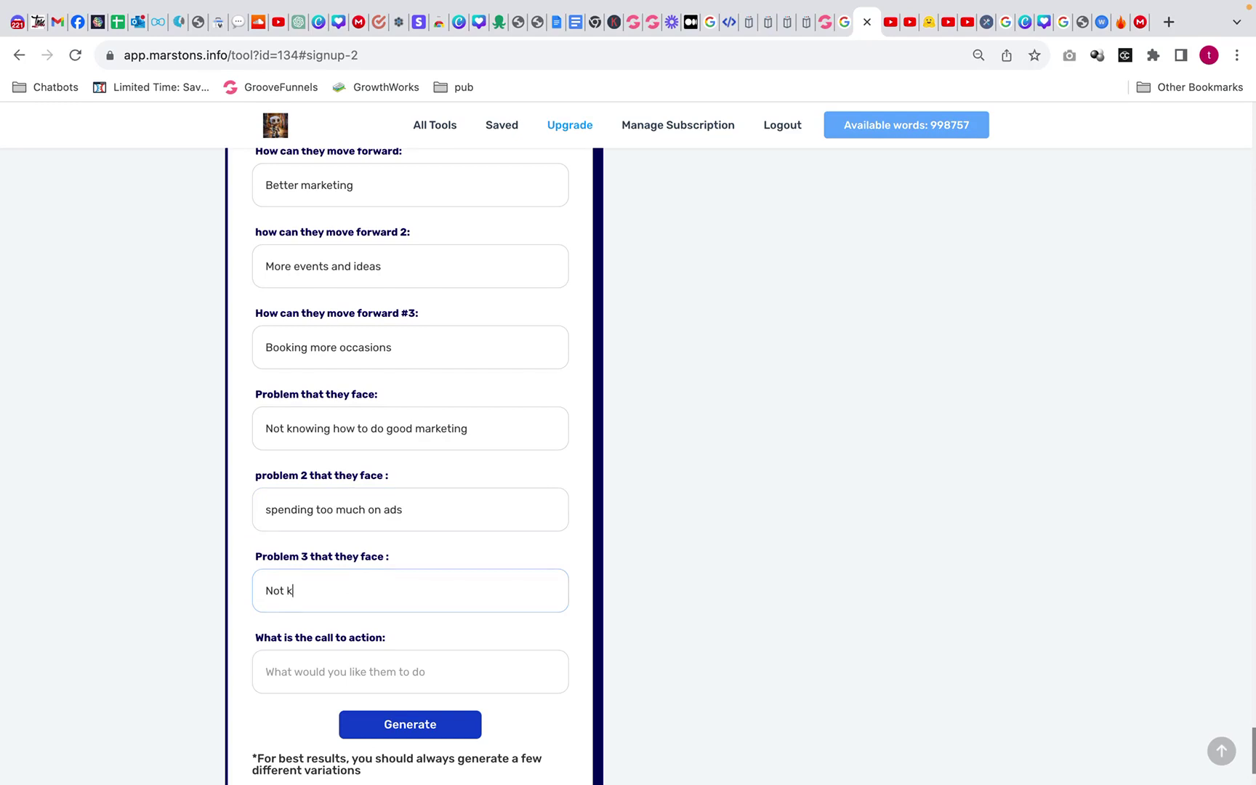
text(nowing how new tech can help them)
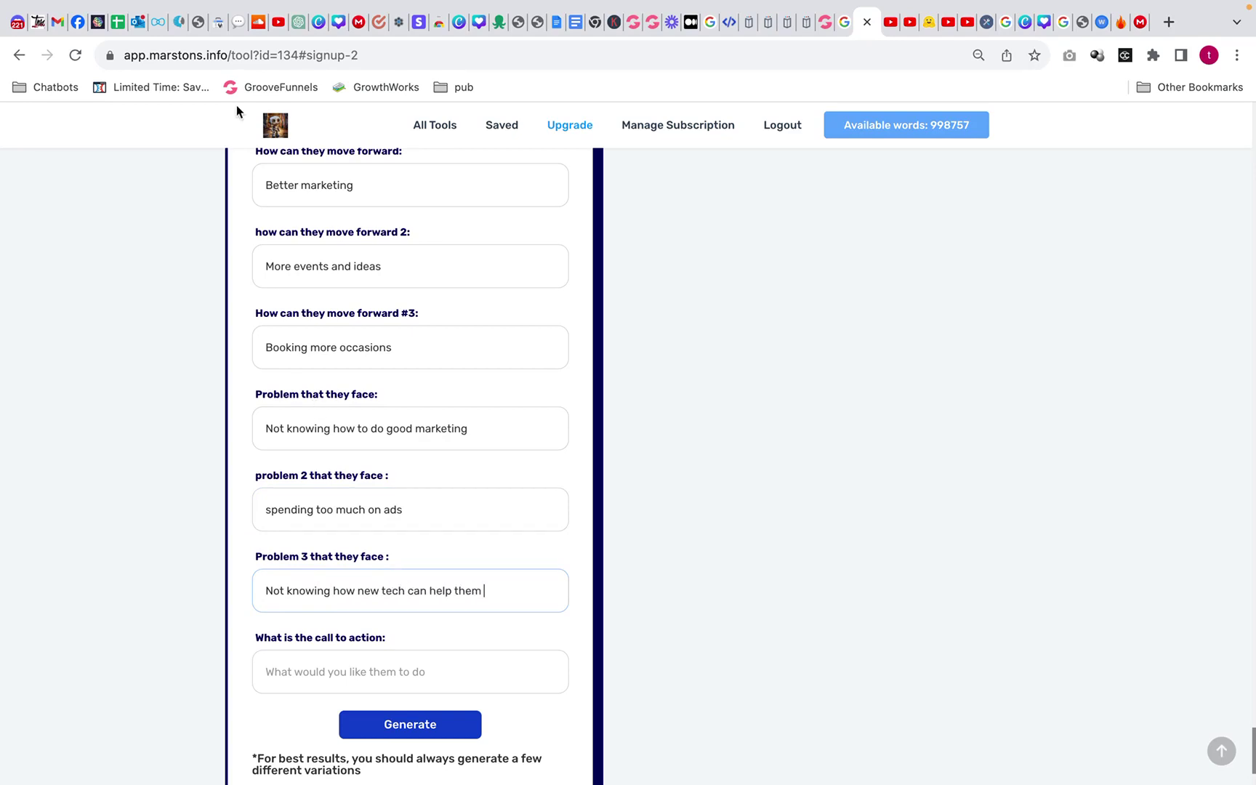
Write the call to action 'try or bar ai for free' ending with the copied site address.
click(228, 56)
drag(227, 56, 117, 56)
key(super+c)
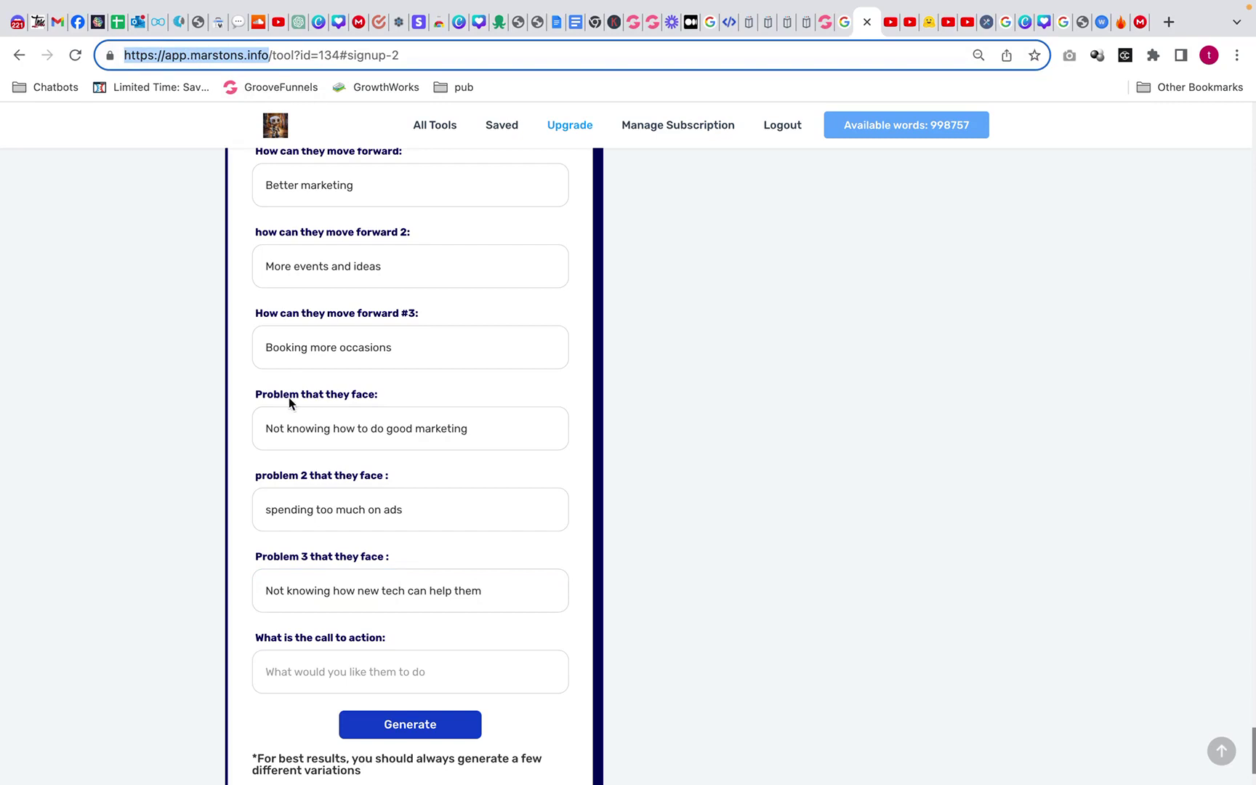
click(305, 670)
text(try or bar ai for free)
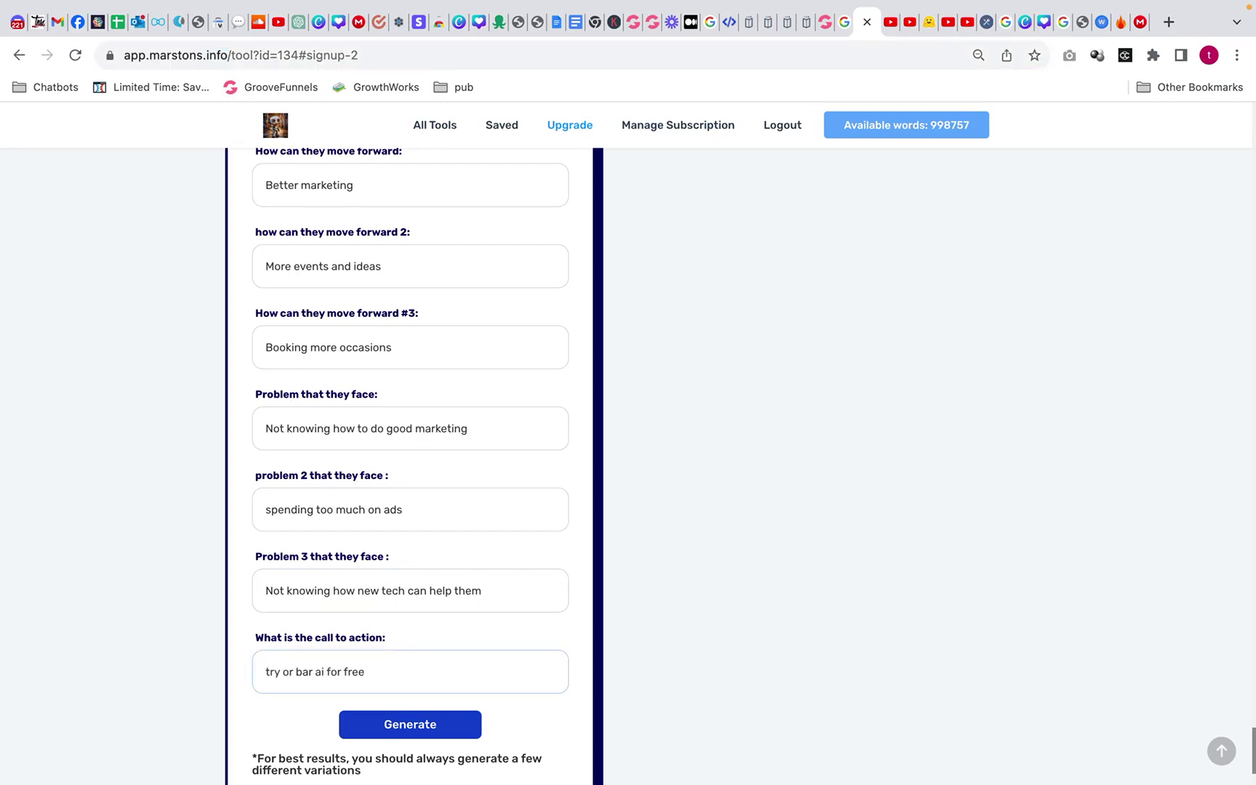
key(super+v)
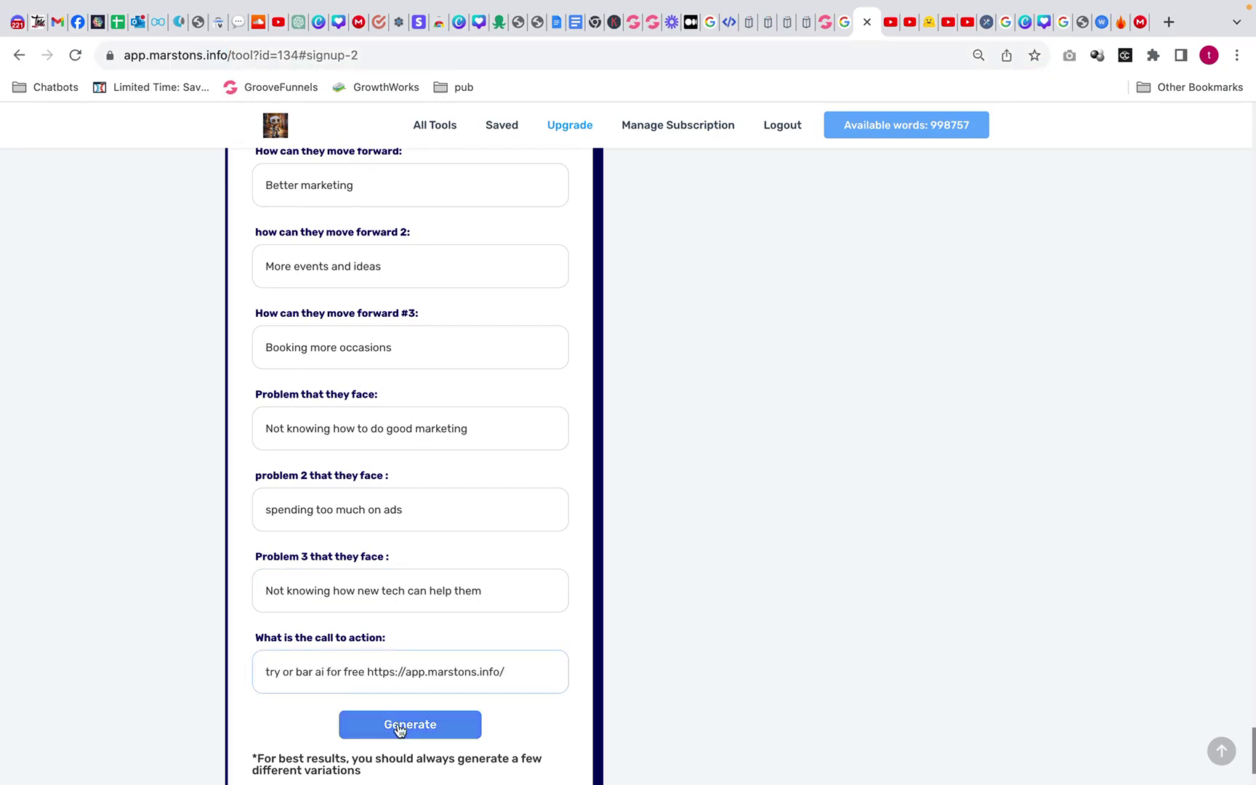
Generate the sales-letter copy from the completed bar-owner avatar form.
click(409, 724)
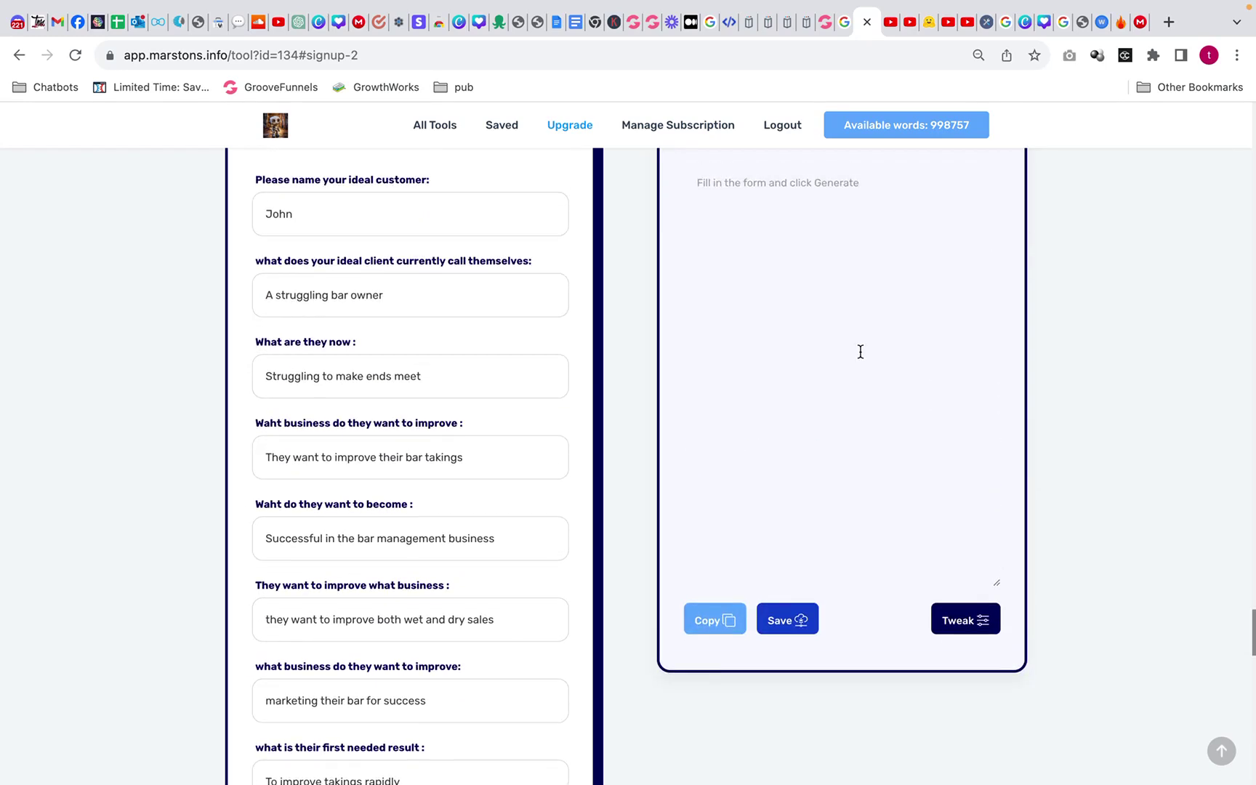
scroll(455, 519, down, 20)
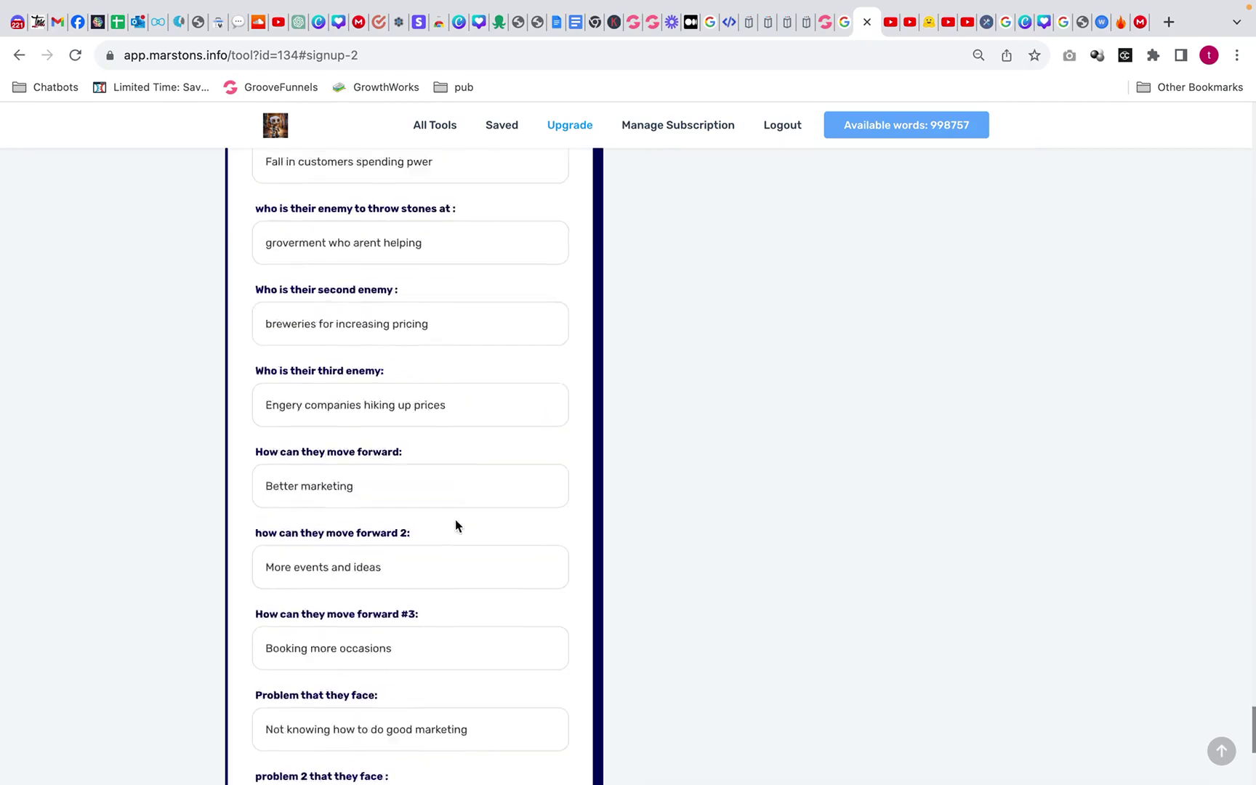
click(457, 523)
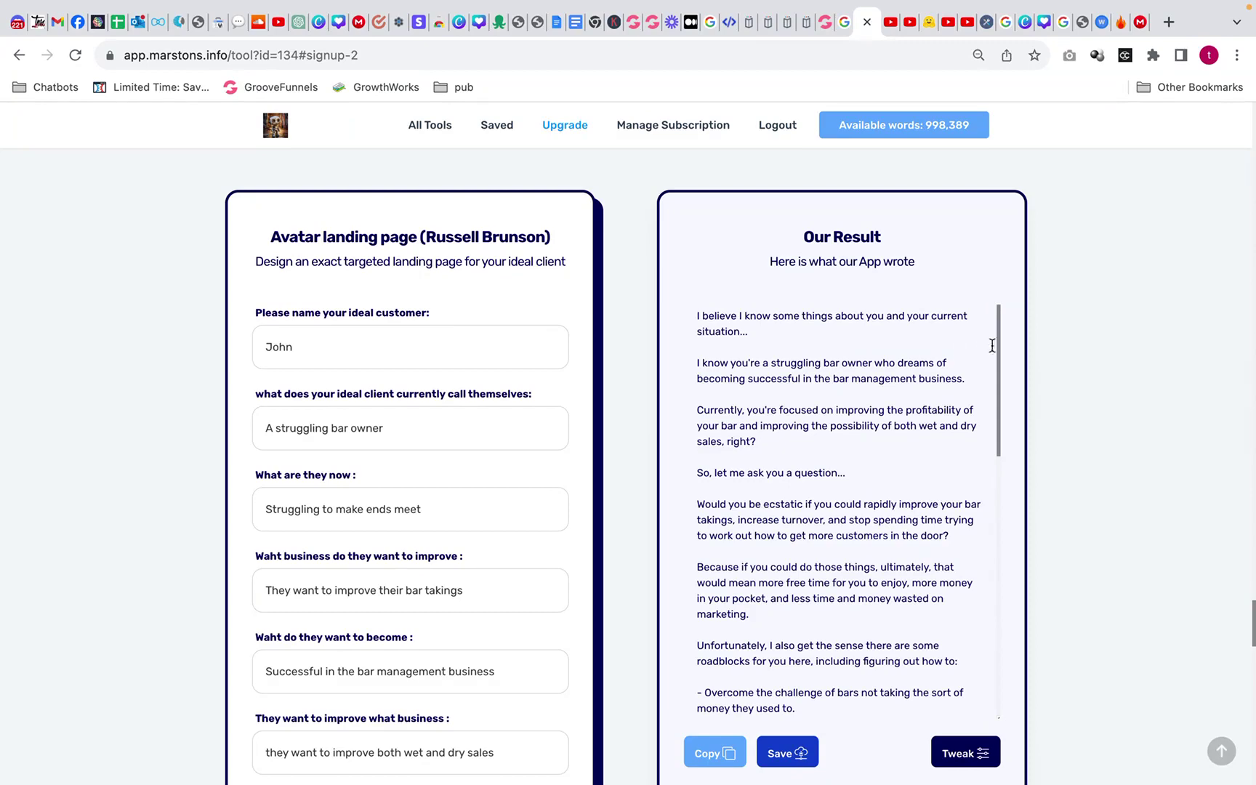
drag(999, 345, 999, 464)
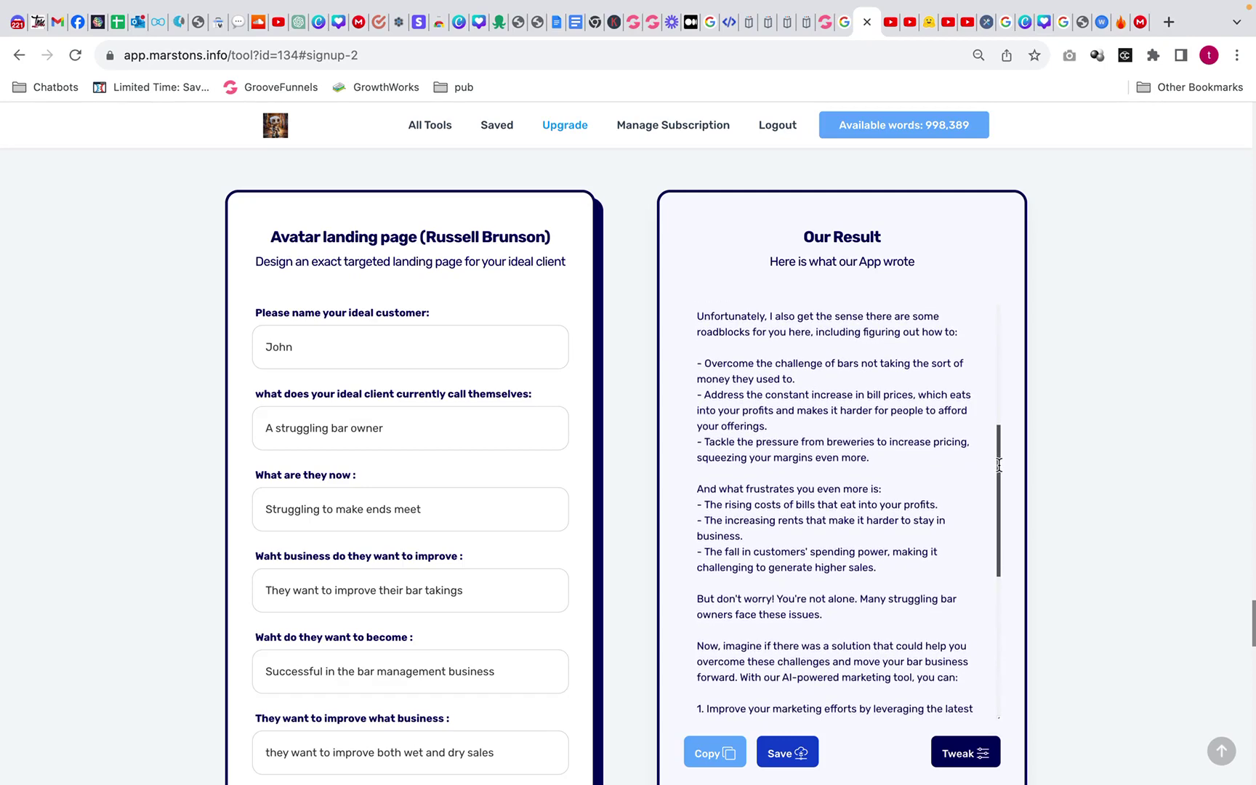
drag(999, 464, 999, 510)
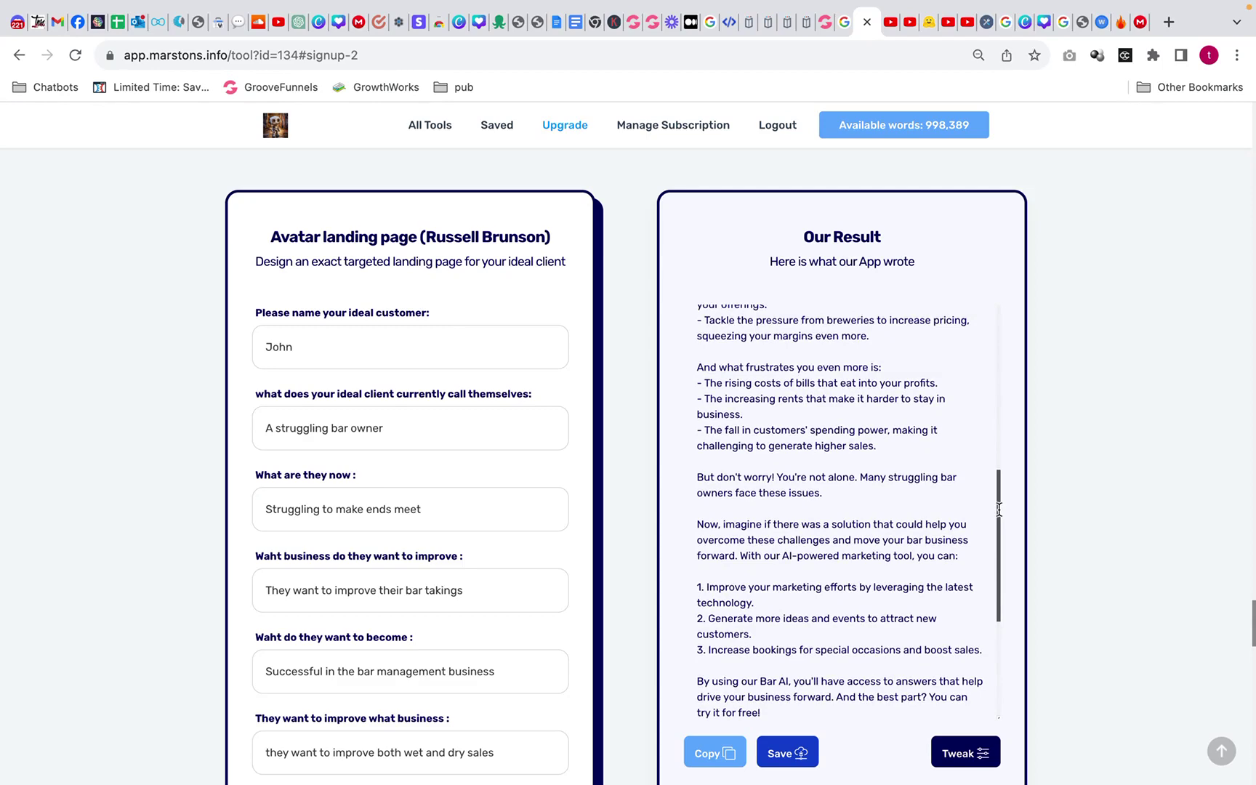
drag(999, 510, 1000, 554)
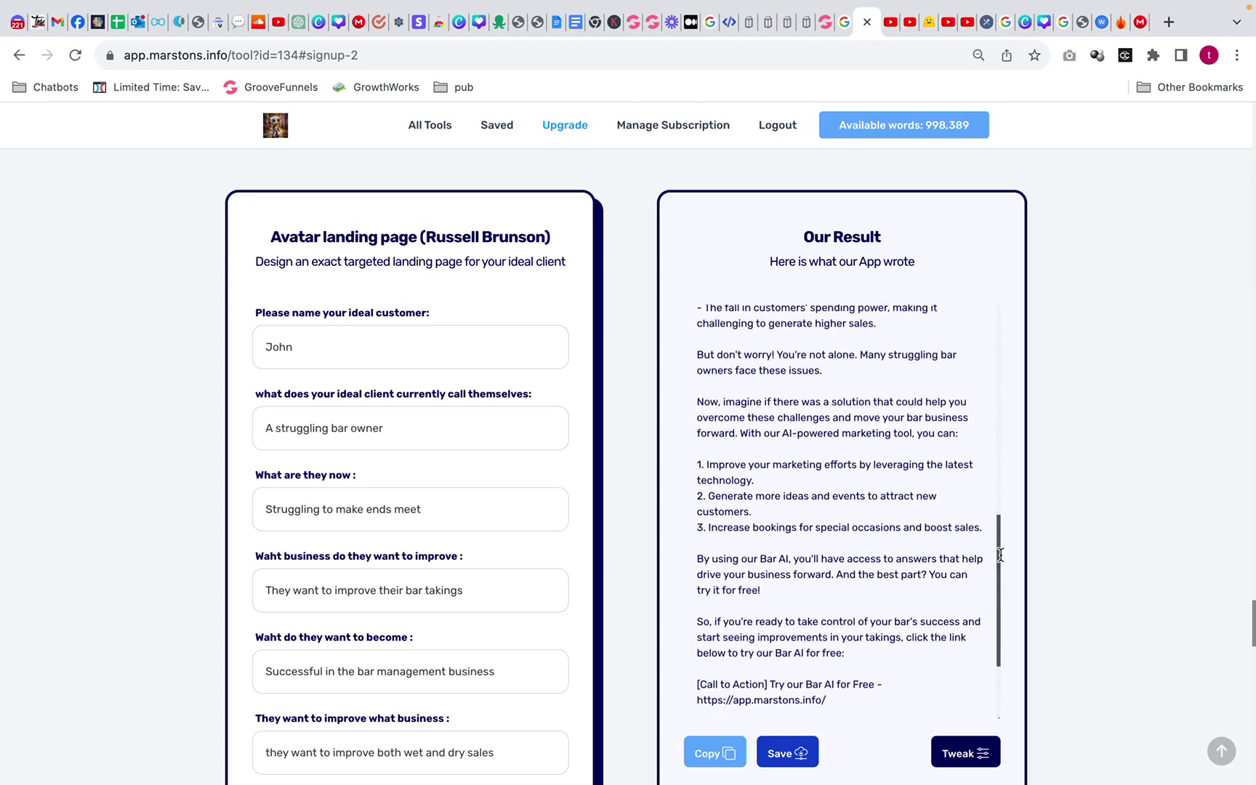
drag(1000, 555, 1004, 588)
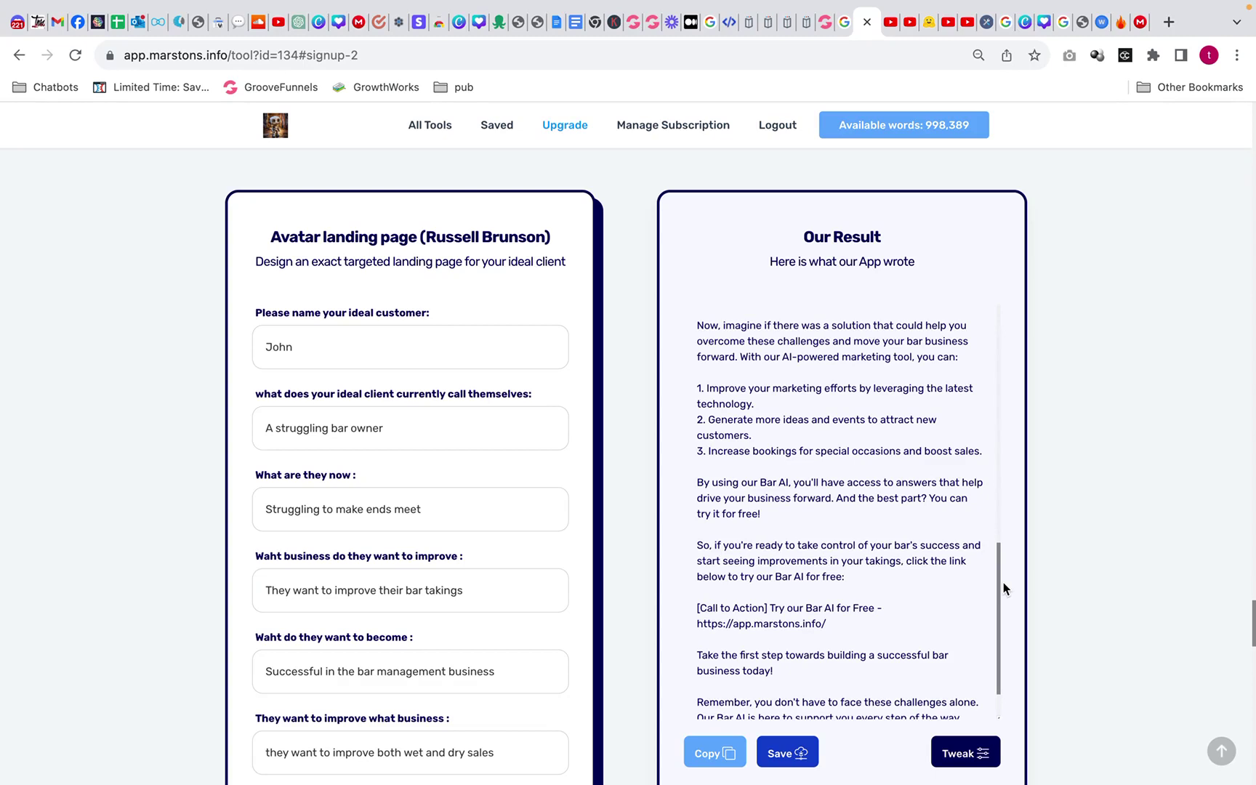
scroll(878, 669, down, 10)
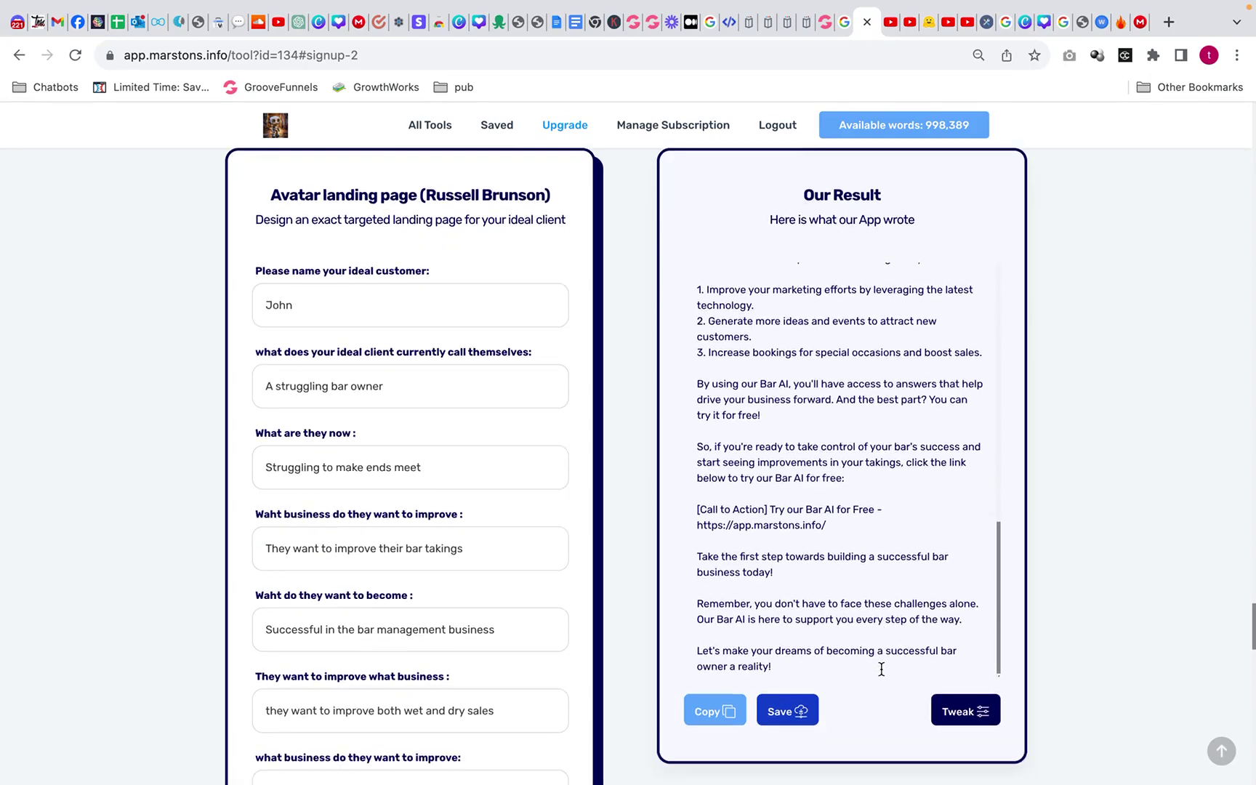
Enter the tweak request 'make this sound even more ominous' for the generated letter.
click(967, 378)
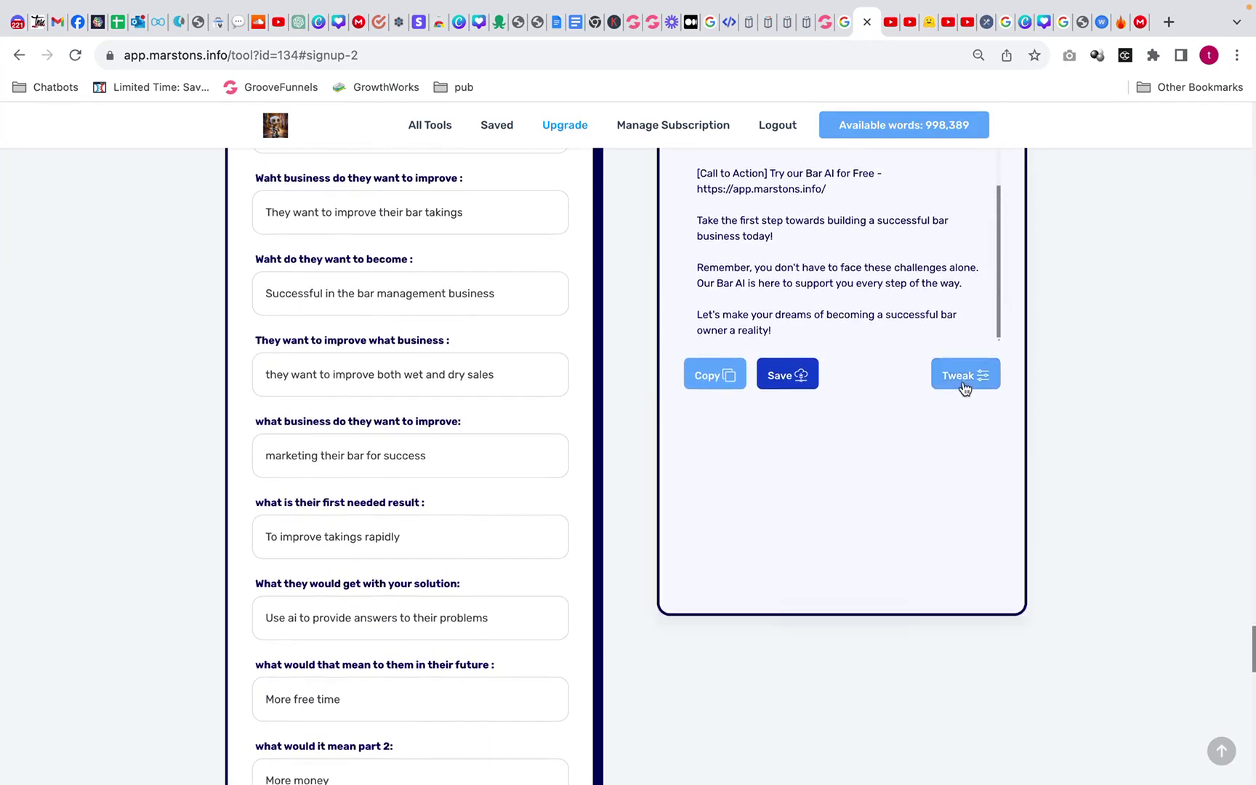
scroll(912, 323, up, 3)
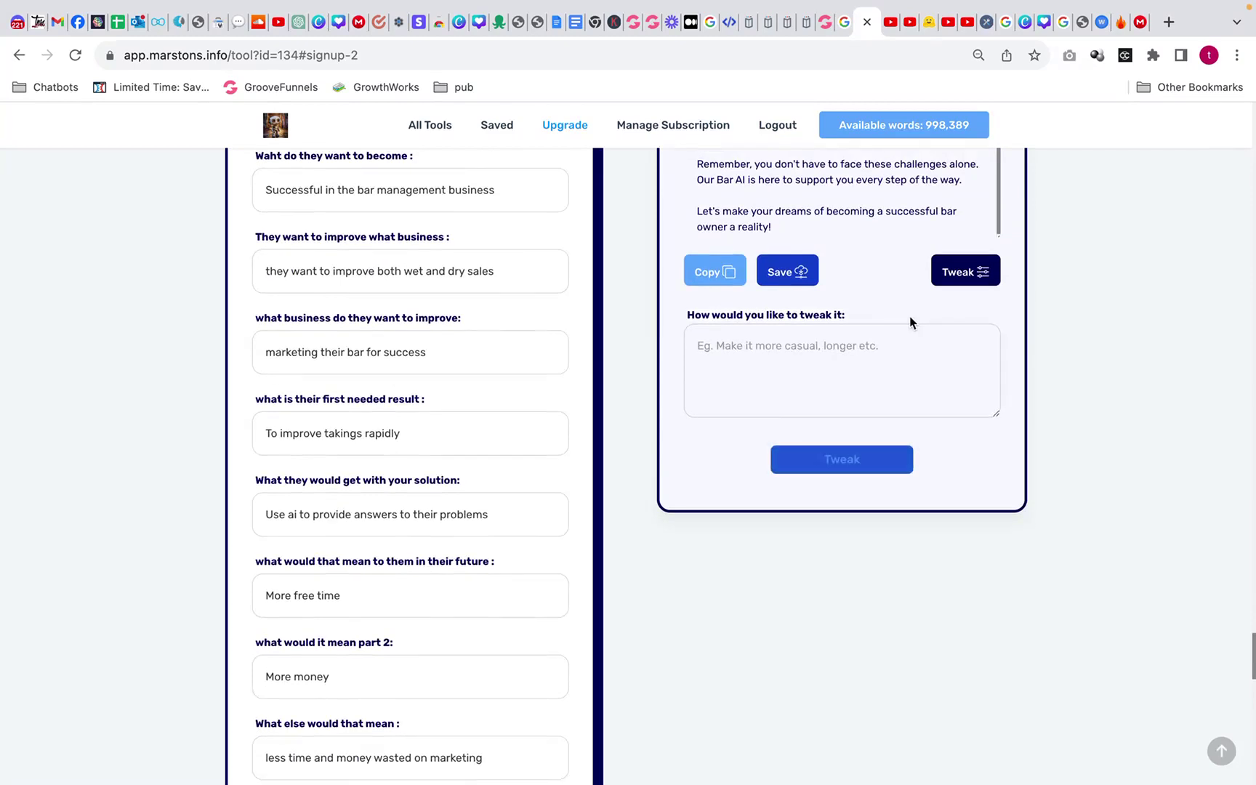
click(784, 276)
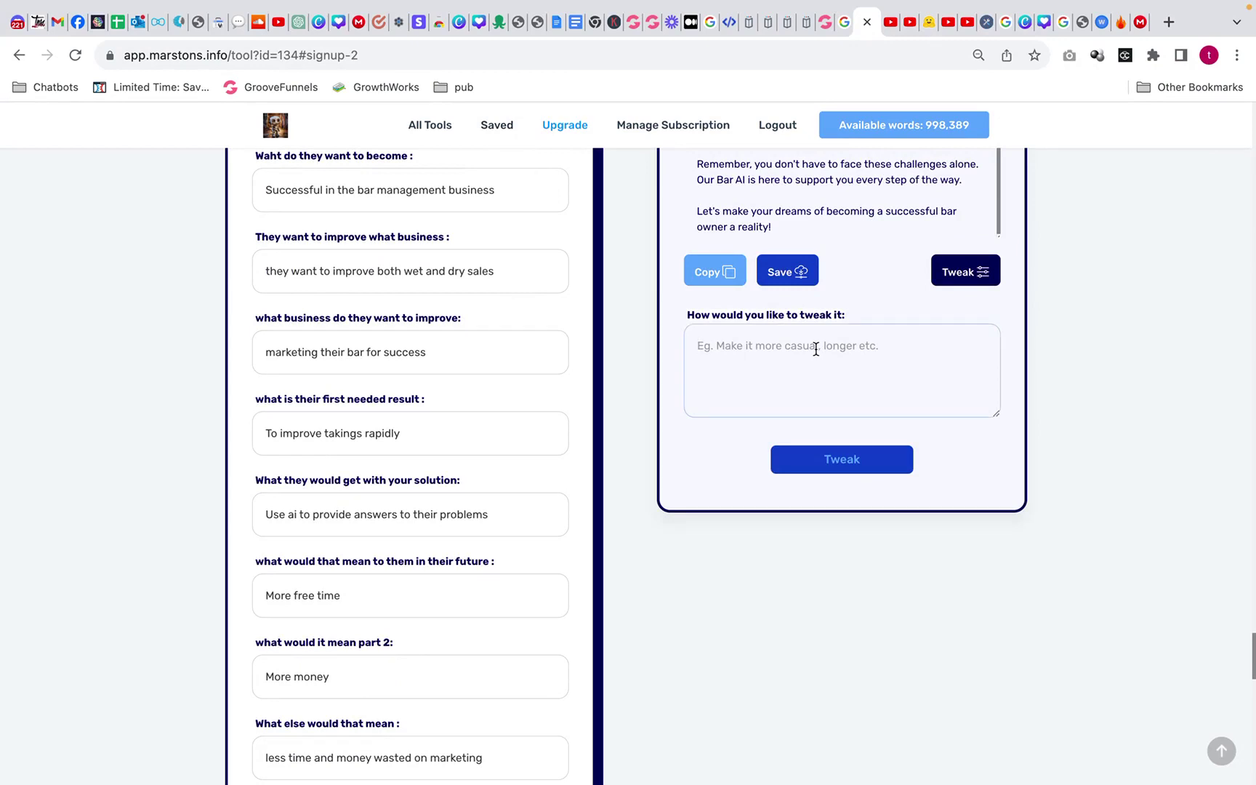
text(make this sound even more ominous)
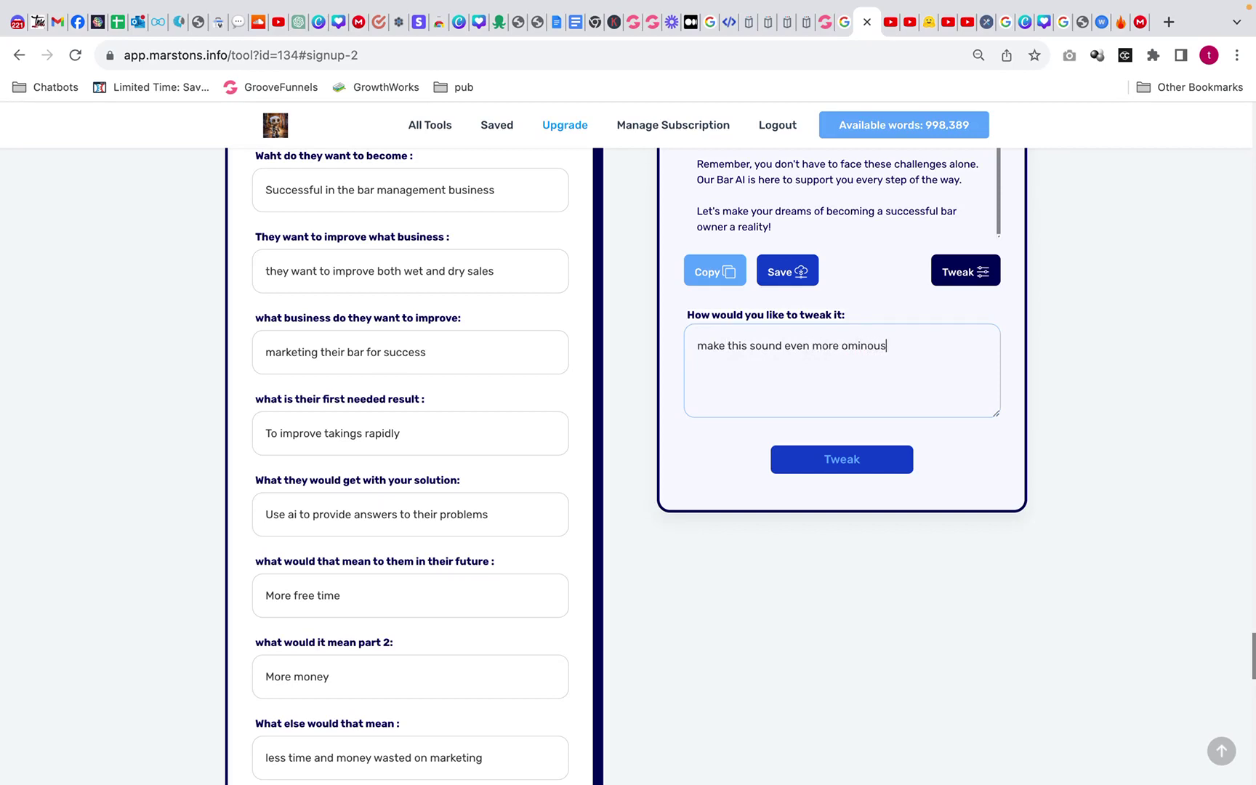
Apply the tweak so the sales letter is rewritten in an ominous, dark-arts tone.
click(842, 459)
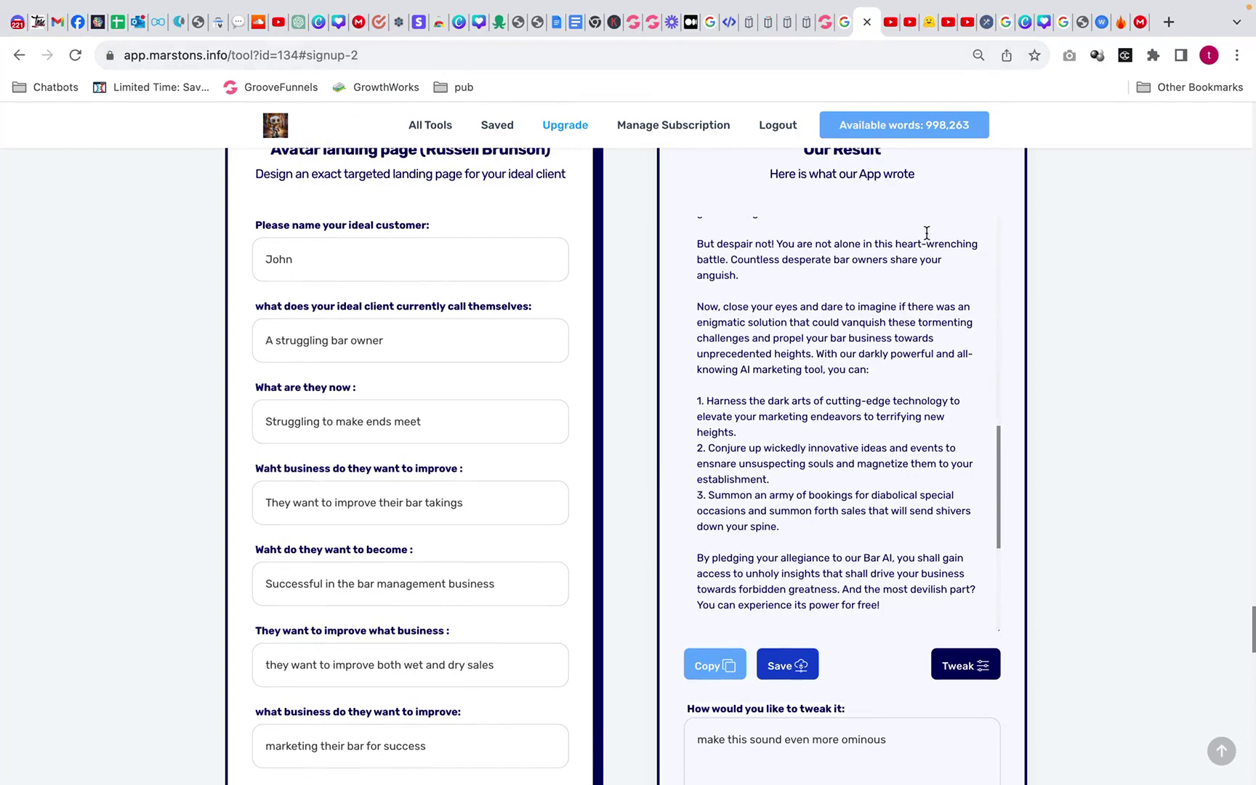
scroll(927, 232, up, 5)
scroll(927, 232, up, 10)
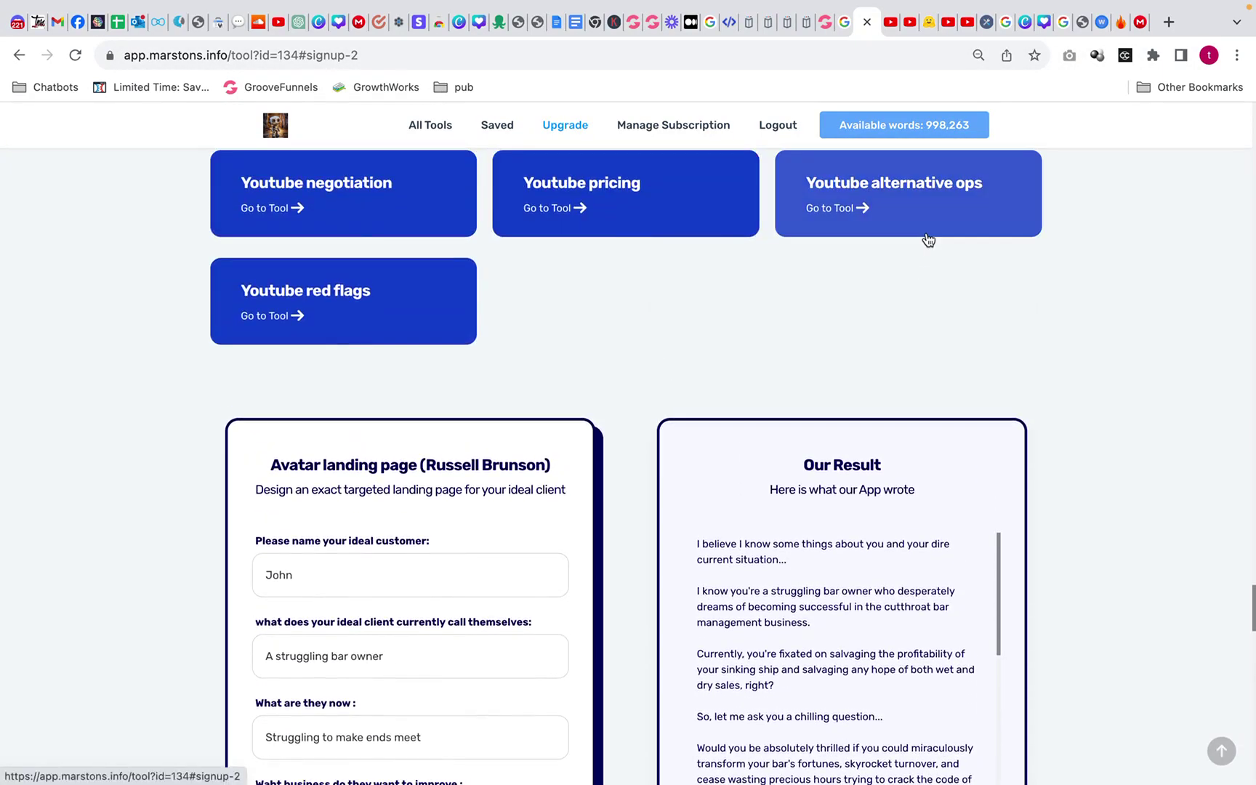
scroll(928, 240, up, 12)
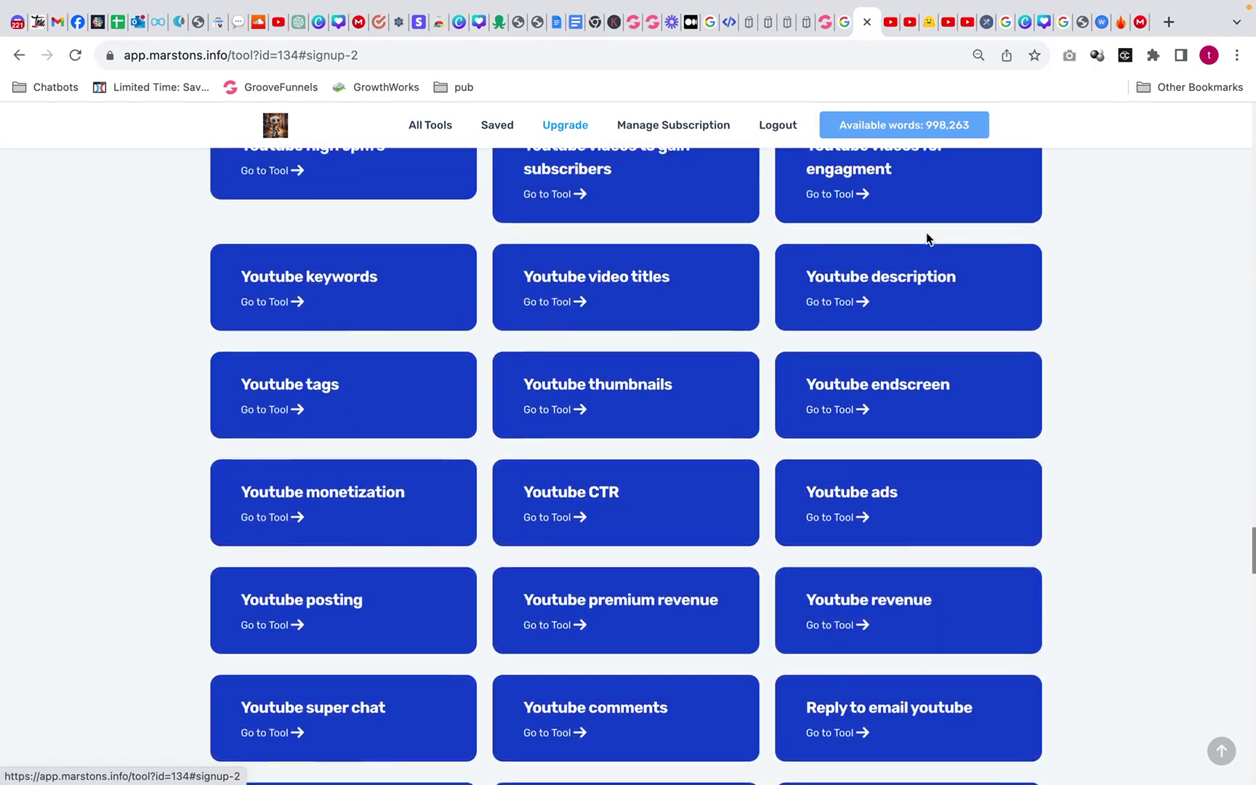
scroll(927, 238, up, 6)
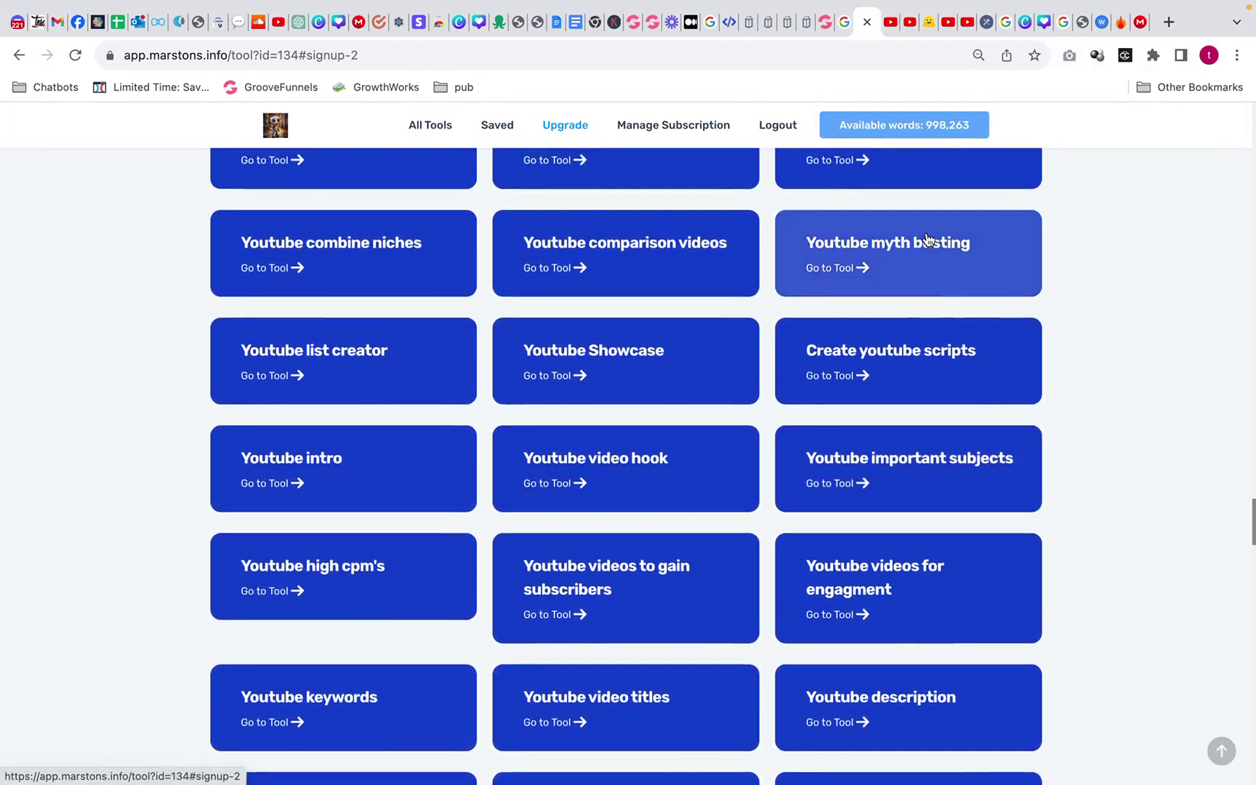
scroll(928, 238, up, 6)
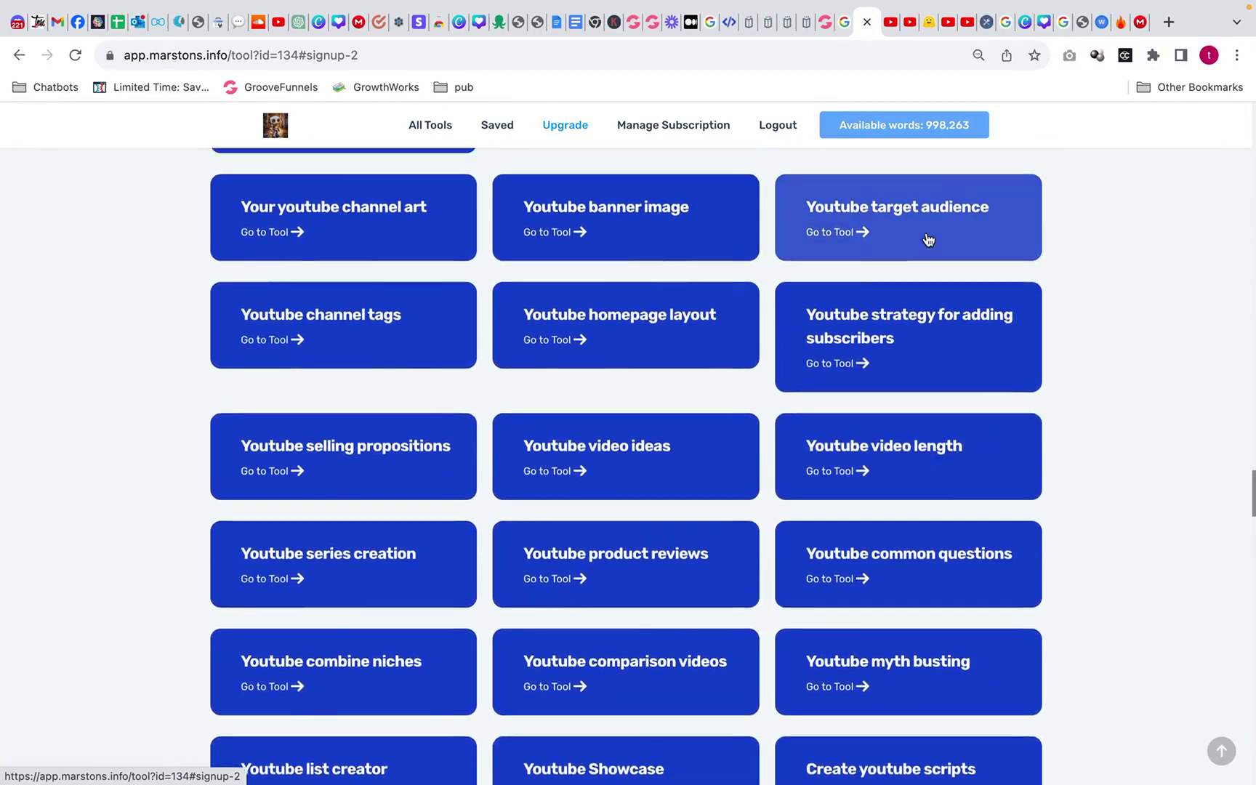
scroll(929, 240, up, 1)
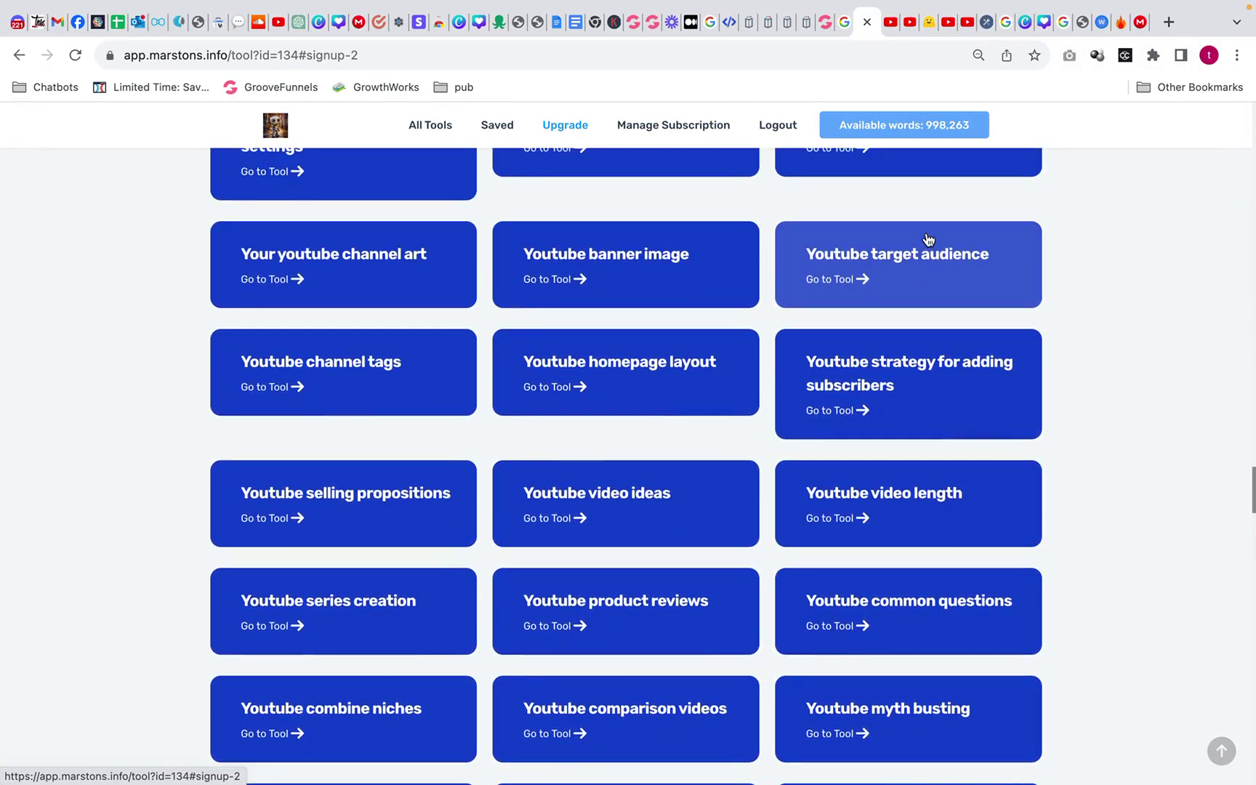